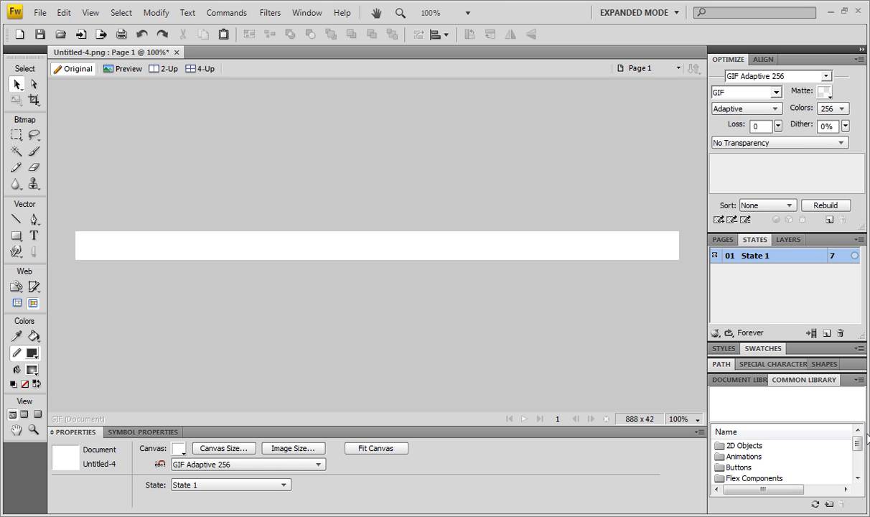
{"action": "mouse_move", "coordinate": [857, 443]}
{"action": "left_mouse_down"}
{"action": "mouse_move", "coordinate": [861, 484]}
{"action": "mouse_move", "coordinate": [859, 436]}
{"action": "left_mouse_up"}
{"action": "double_click", "coordinate": [815, 384]}
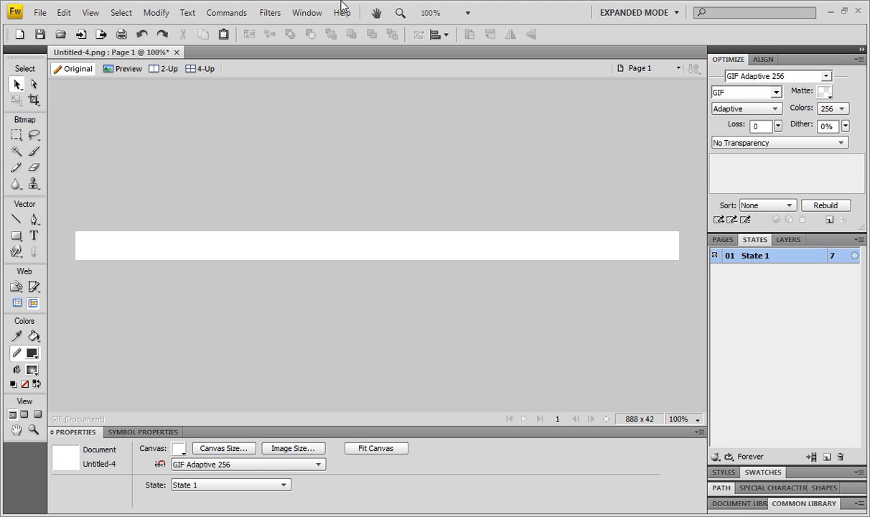
{"action": "left_click", "coordinate": [794, 503]}
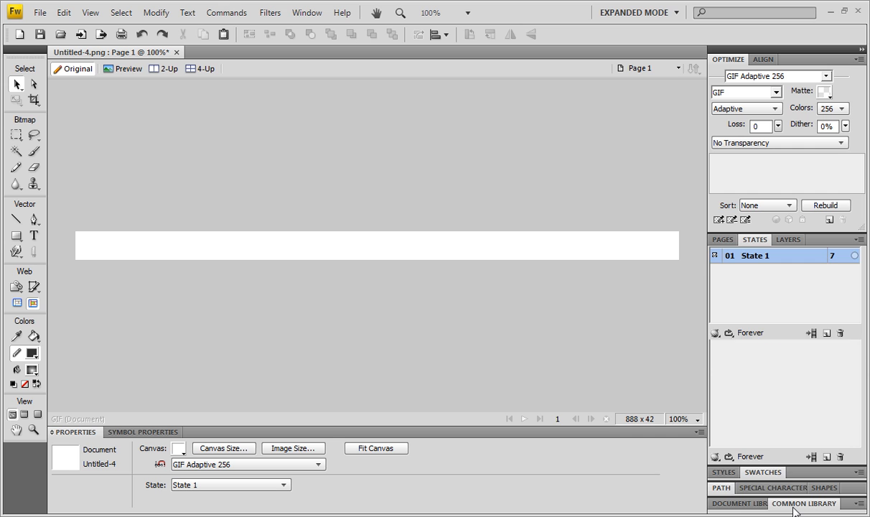
{"action": "left_click", "coordinate": [740, 446]}
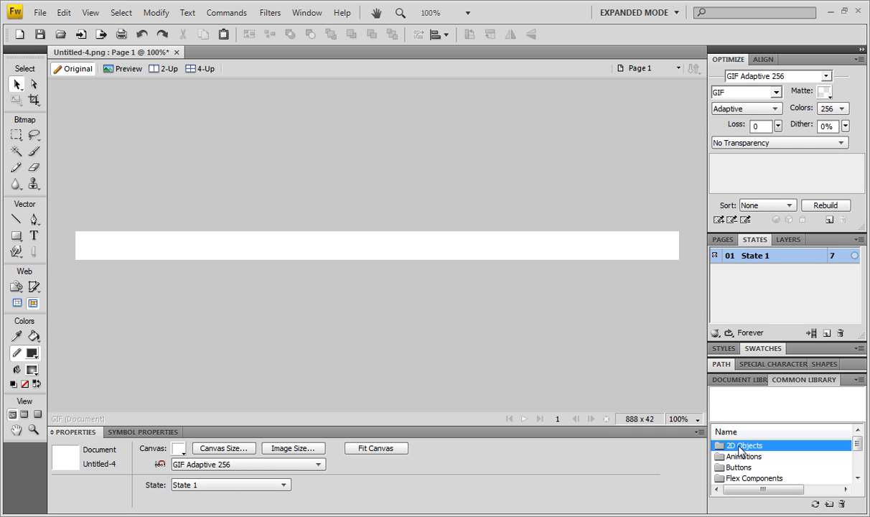
{"action": "left_click", "coordinate": [857, 477]}
{"action": "left_click", "coordinate": [857, 478]}
{"action": "left_click", "coordinate": [857, 477]}
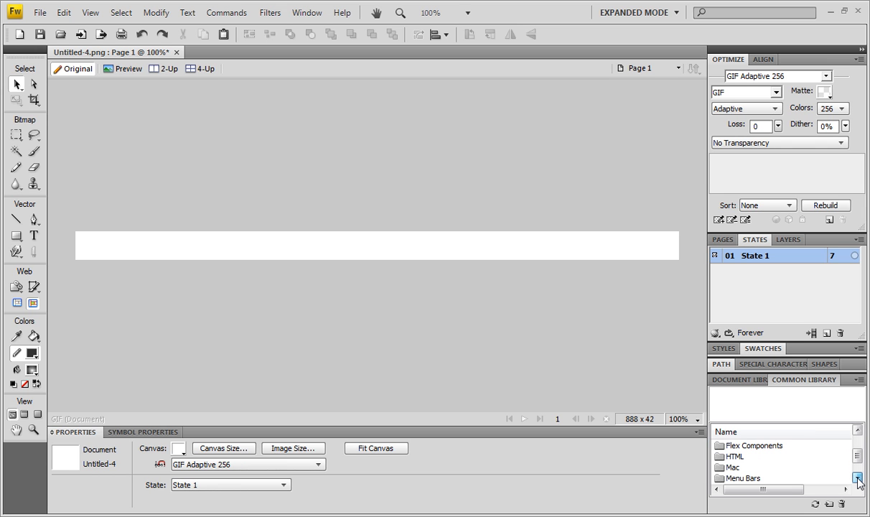
{"action": "left_click", "coordinate": [857, 478]}
{"action": "left_click", "coordinate": [857, 478]}
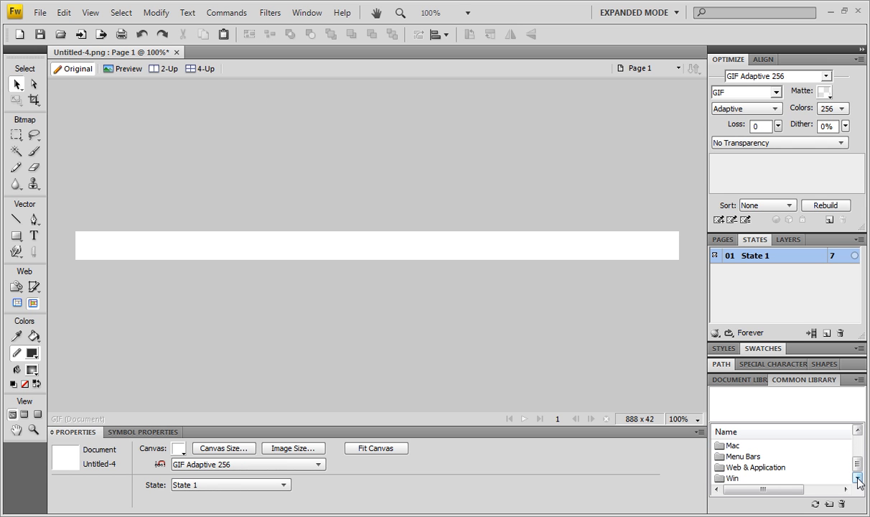
{"action": "left_click", "coordinate": [722, 461]}
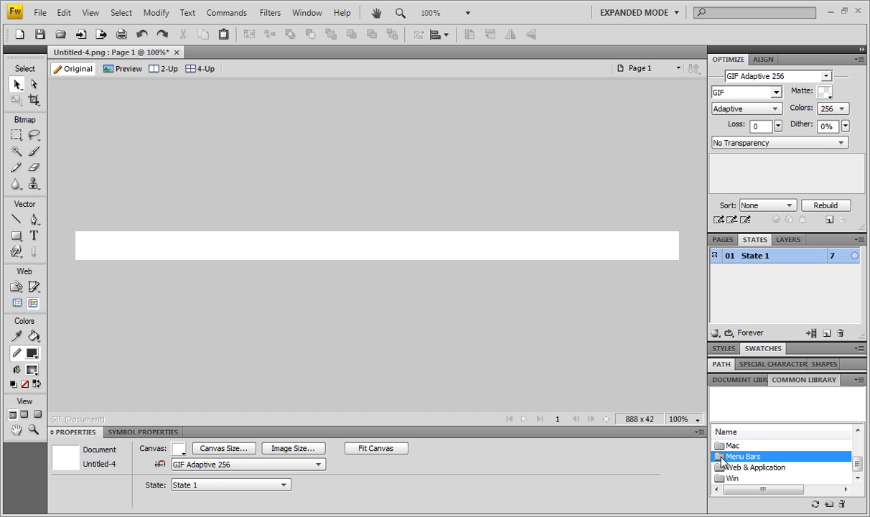
{"action": "left_click", "coordinate": [857, 478]}
{"action": "left_click", "coordinate": [857, 478]}
{"action": "left_click", "coordinate": [857, 477]}
{"action": "left_click", "coordinate": [857, 477]}
{"action": "left_click", "coordinate": [857, 477]}
{"action": "left_click", "coordinate": [857, 478]}
{"action": "left_click", "coordinate": [857, 478]}
{"action": "left_click", "coordinate": [857, 477]}
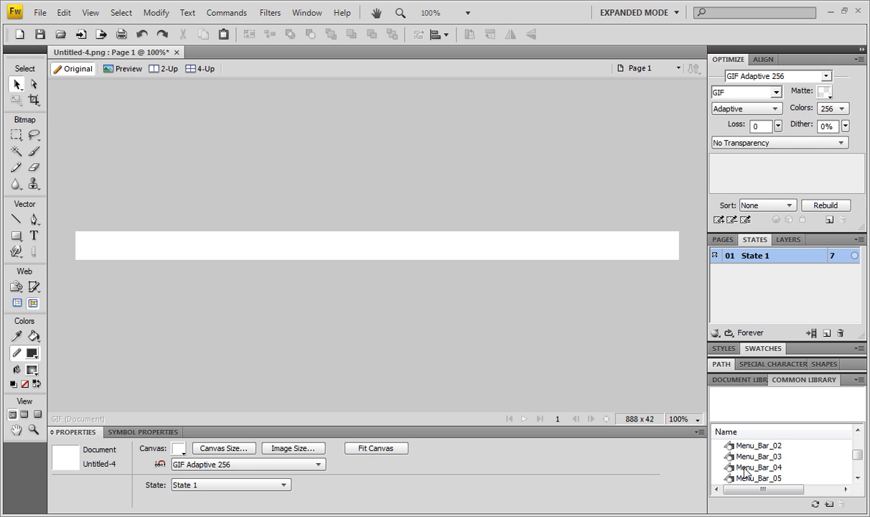
{"action": "left_click_drag", "start_coordinate": [745, 471], "coordinate": [74, 233]}
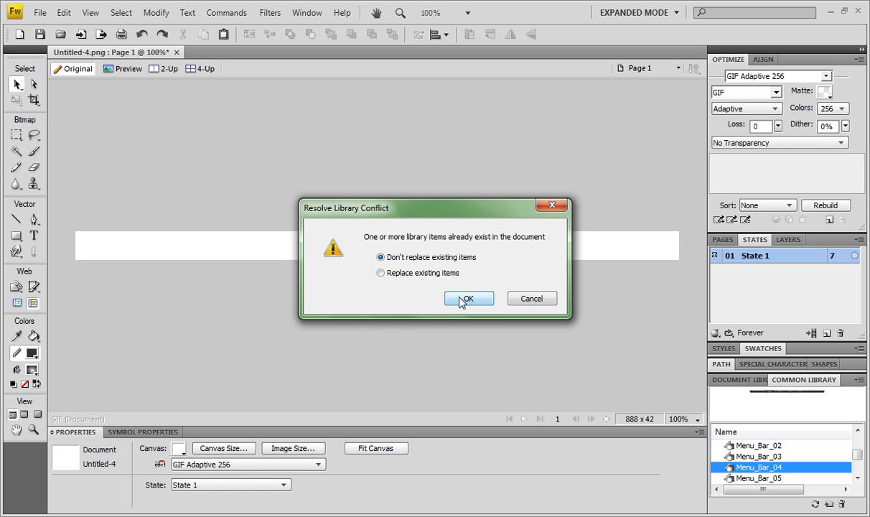
{"action": "left_click", "coordinate": [511, 300]}
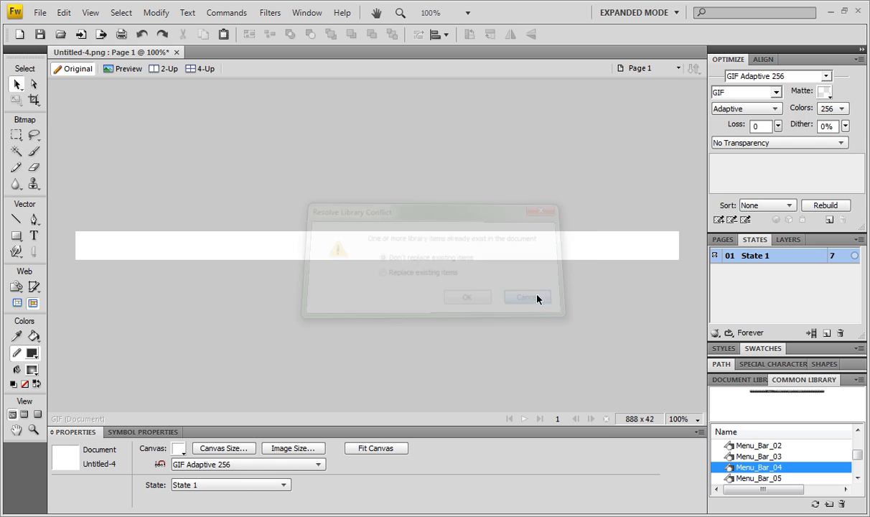
- Close the current document without saving and create a new document 1000 by 100 pixels
{"action": "left_click", "coordinate": [176, 52]}
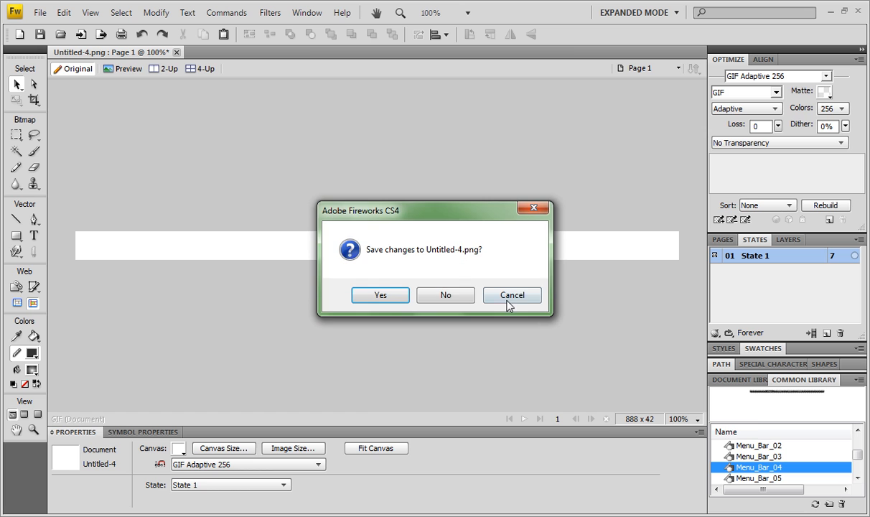
{"action": "left_click", "coordinate": [449, 294]}
{"action": "left_click", "coordinate": [39, 12]}
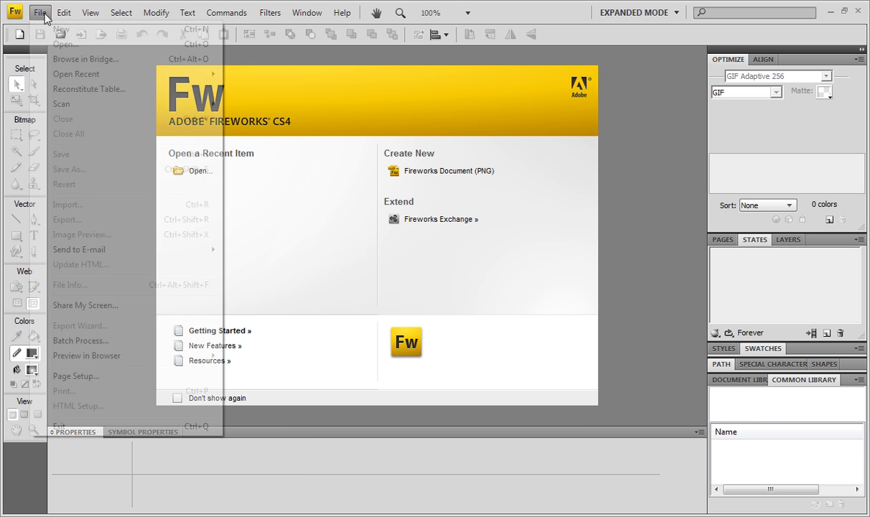
{"action": "left_click", "coordinate": [59, 29]}
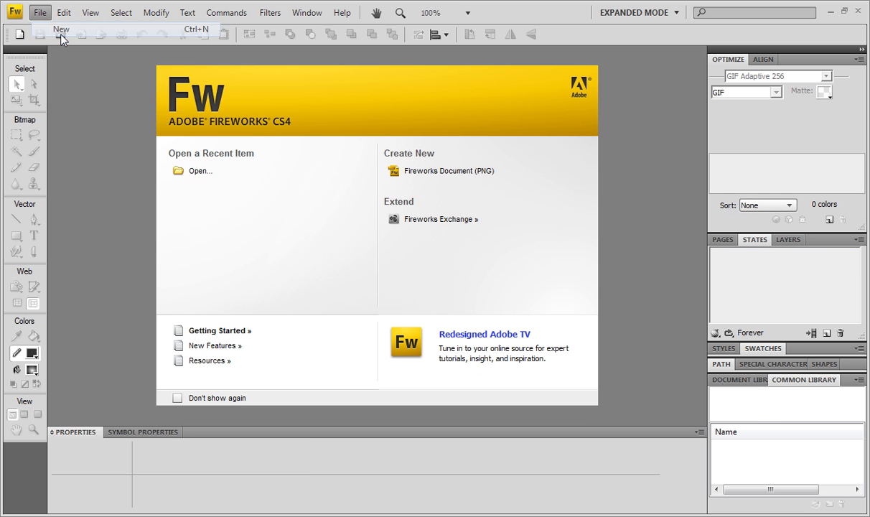
{"action": "type", "text": "1000"}
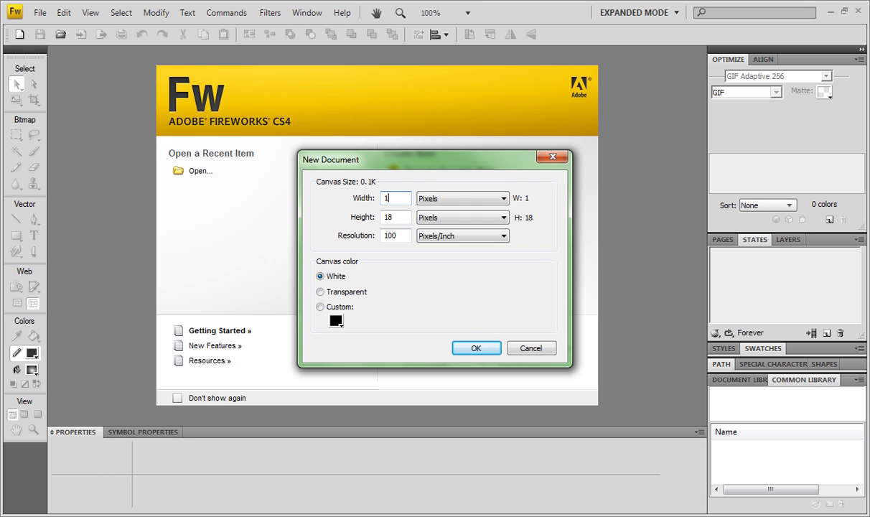
{"action": "key", "text": "Tab"}
{"action": "type", "text": "100"}
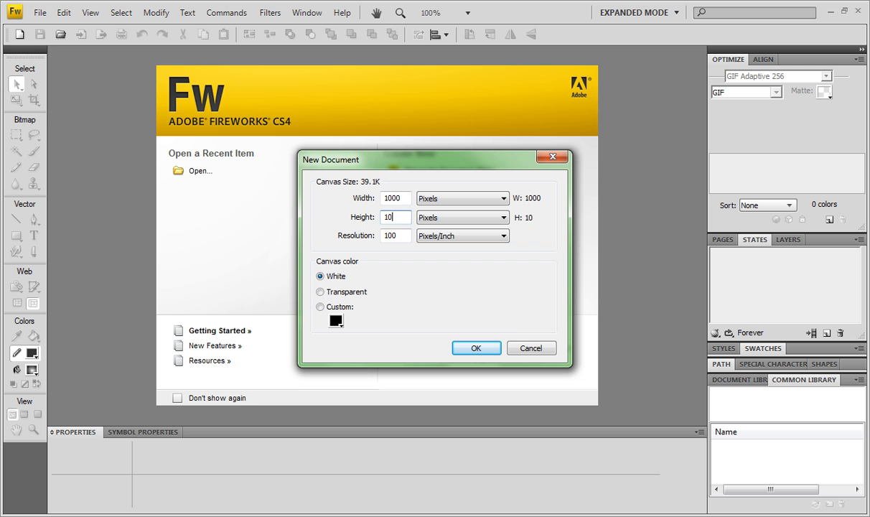
{"action": "left_click", "coordinate": [473, 347]}
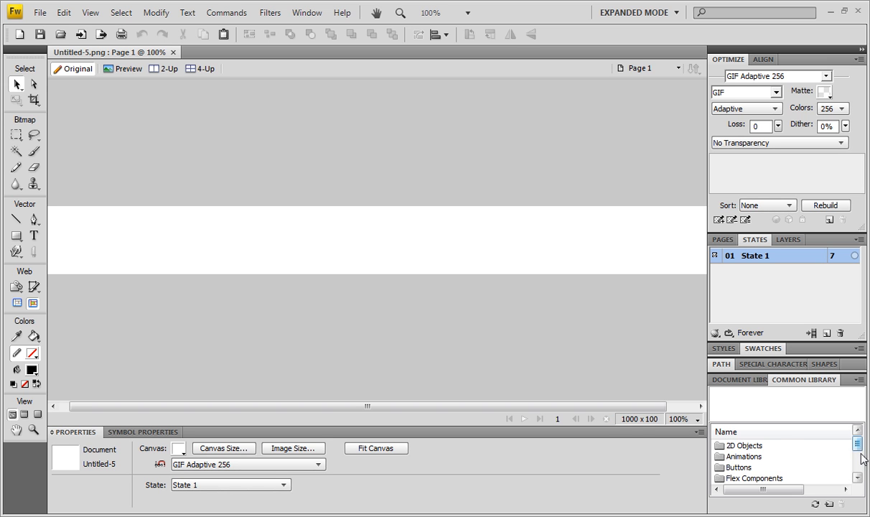
- Place Menu_Bar_04 from the Common Library's Menu Bars folder onto the canvas
{"action": "left_click_drag", "start_coordinate": [859, 452], "coordinate": [860, 472]}
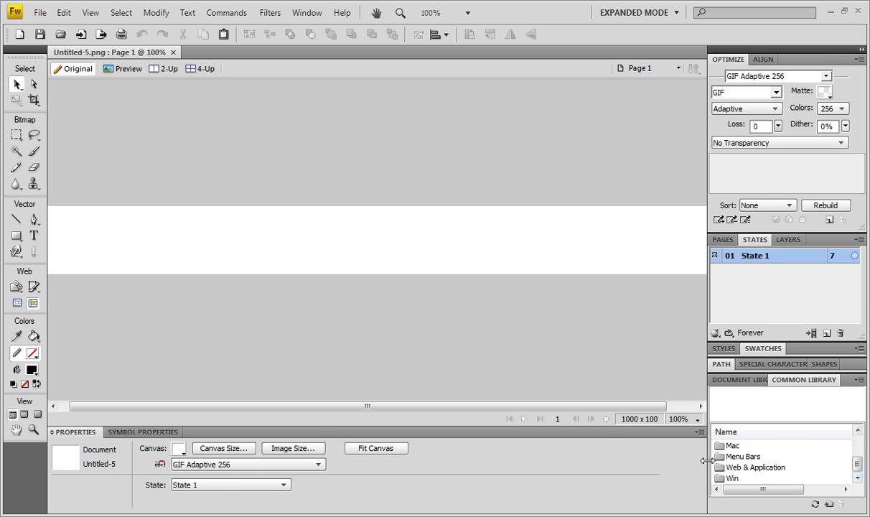
{"action": "scroll", "coordinate": [761, 465], "scroll_direction": "up", "scroll_amount": 1}
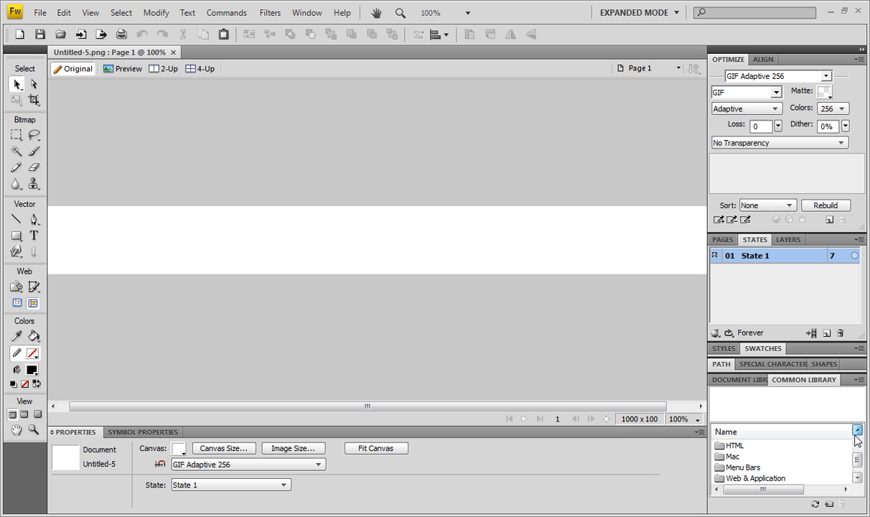
{"action": "left_click", "coordinate": [754, 468]}
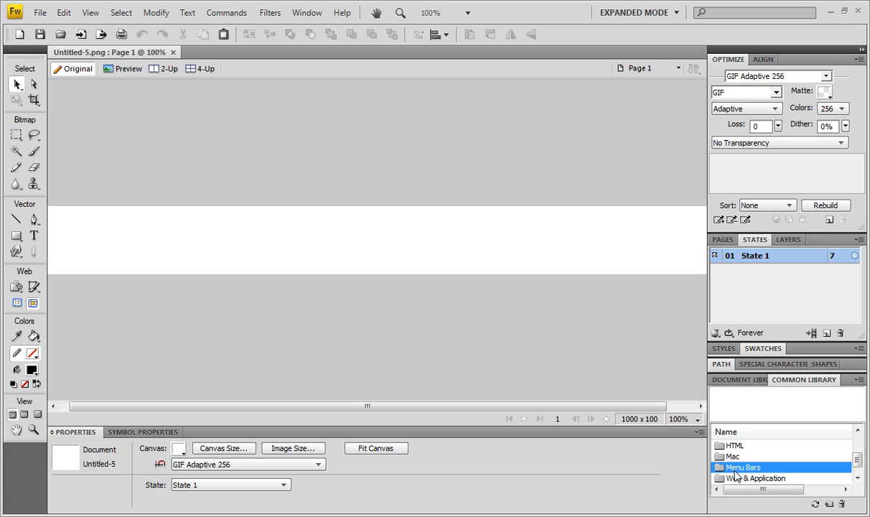
{"action": "scroll", "coordinate": [818, 468], "scroll_direction": "up", "scroll_amount": 2}
{"action": "left_click", "coordinate": [857, 478]}
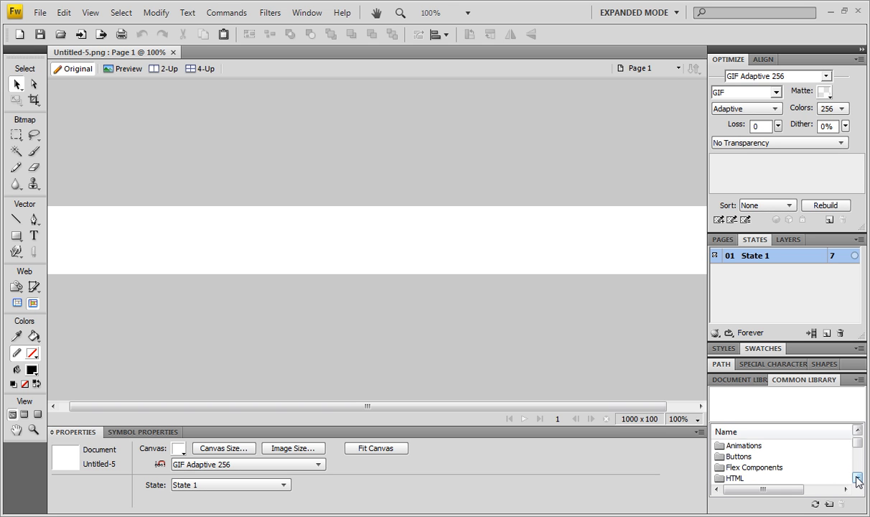
{"action": "left_click", "coordinate": [857, 478]}
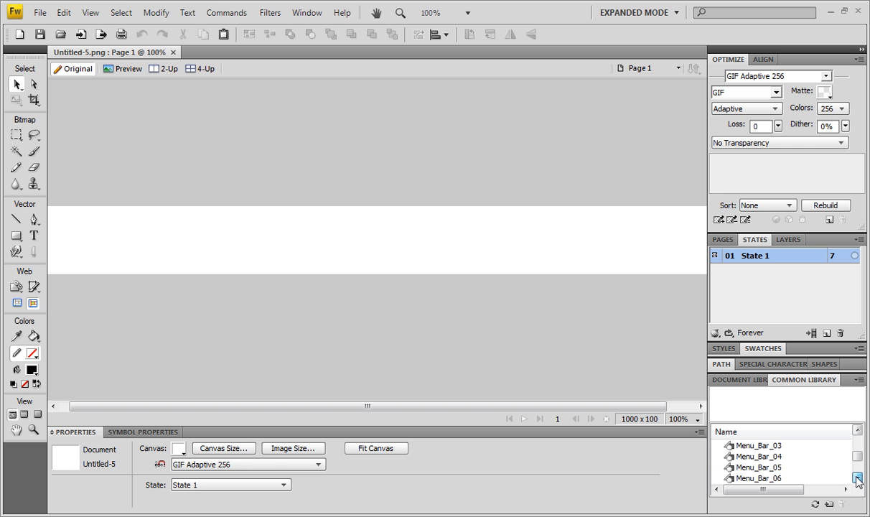
{"action": "left_click", "coordinate": [754, 456]}
{"action": "left_click_drag", "start_coordinate": [272, 253], "coordinate": [80, 228]}
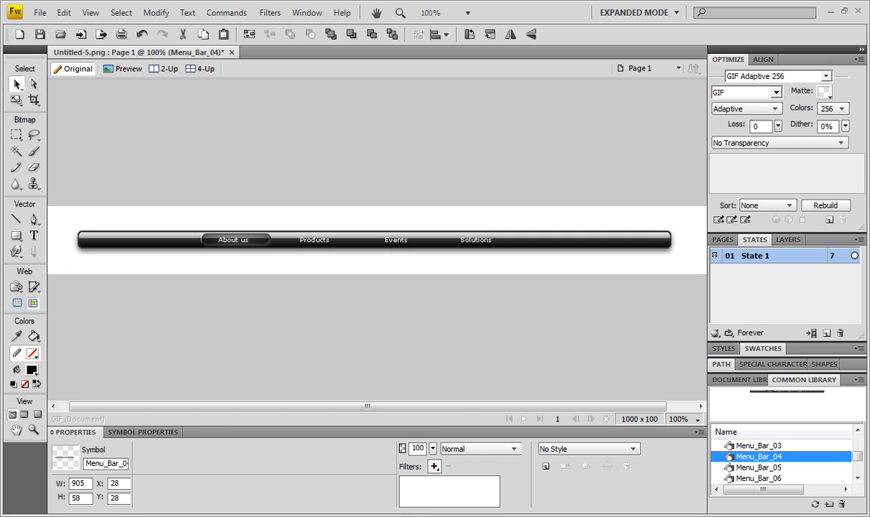
- Fit the canvas to the placed menu bar
{"action": "left_click", "coordinate": [409, 348]}
{"action": "left_click", "coordinate": [402, 451]}
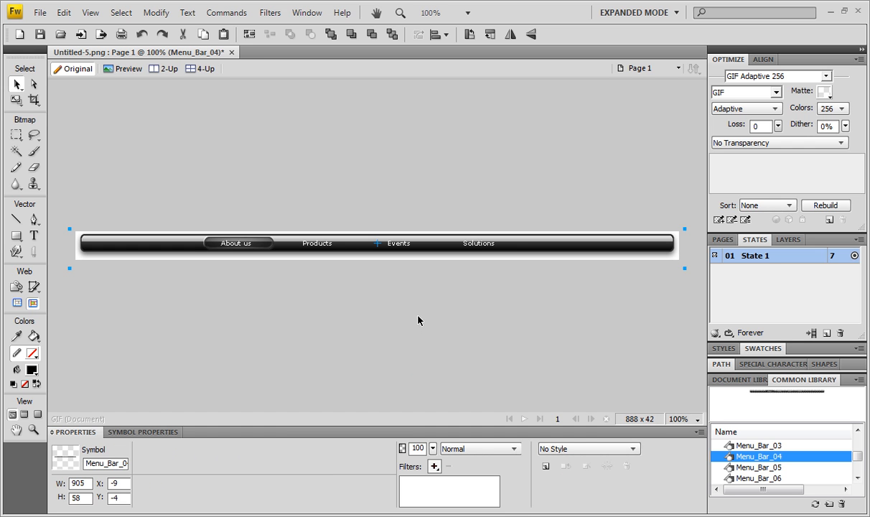
{"action": "left_click", "coordinate": [337, 257]}
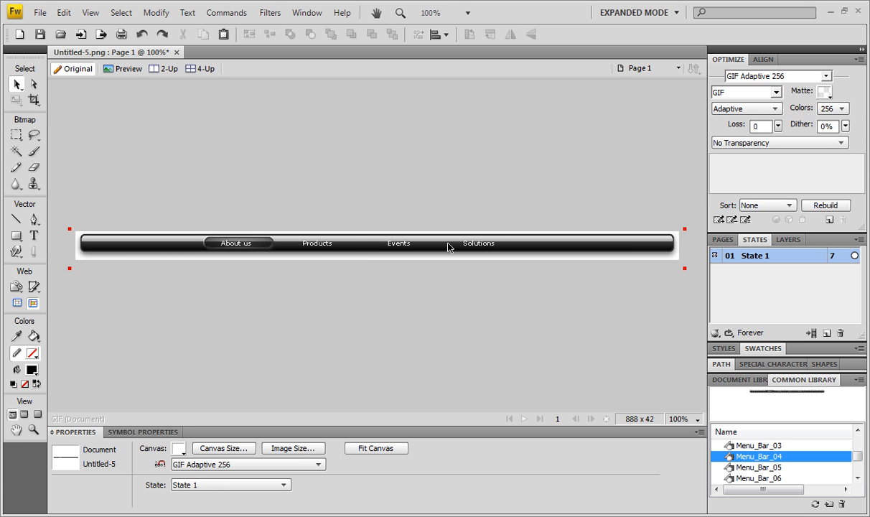
- Open the menu bar symbol for editing and cut the rounded highlight rectangle behind the "About us" label
{"action": "left_click", "coordinate": [351, 244]}
{"action": "double_click", "coordinate": [351, 248]}
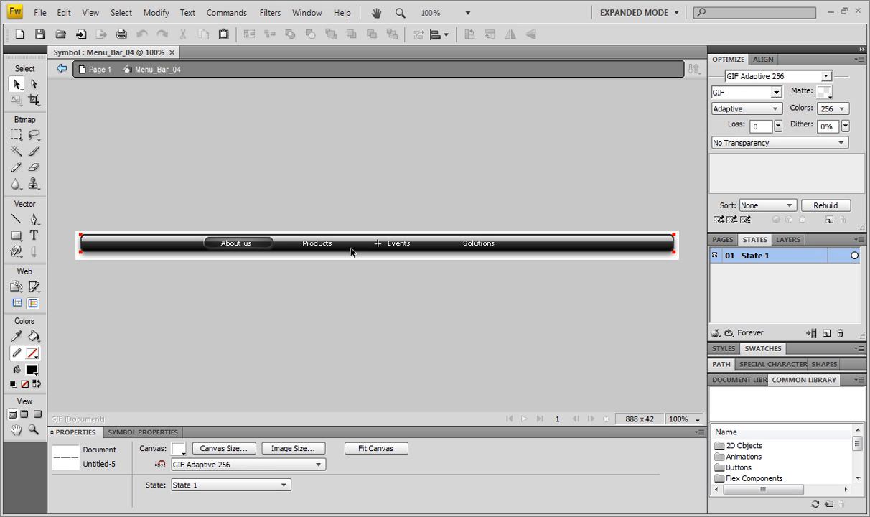
{"action": "left_click", "coordinate": [274, 244]}
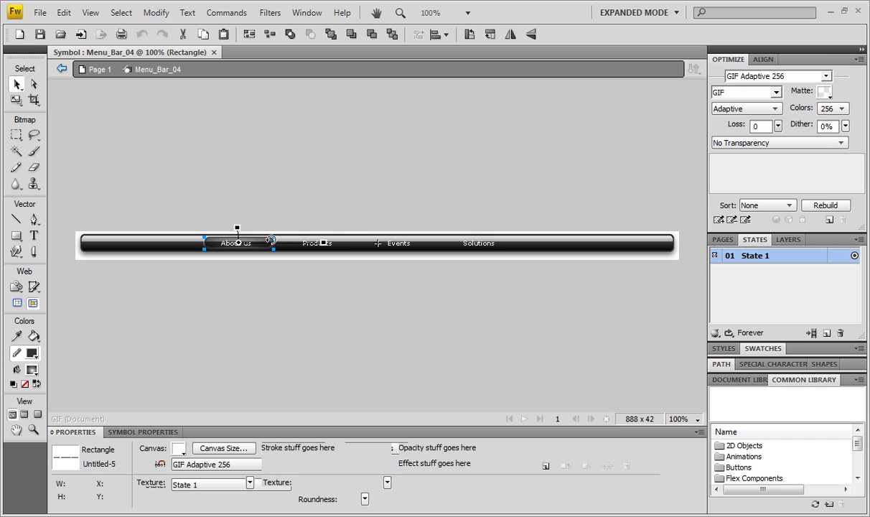
{"action": "left_click", "coordinate": [256, 225]}
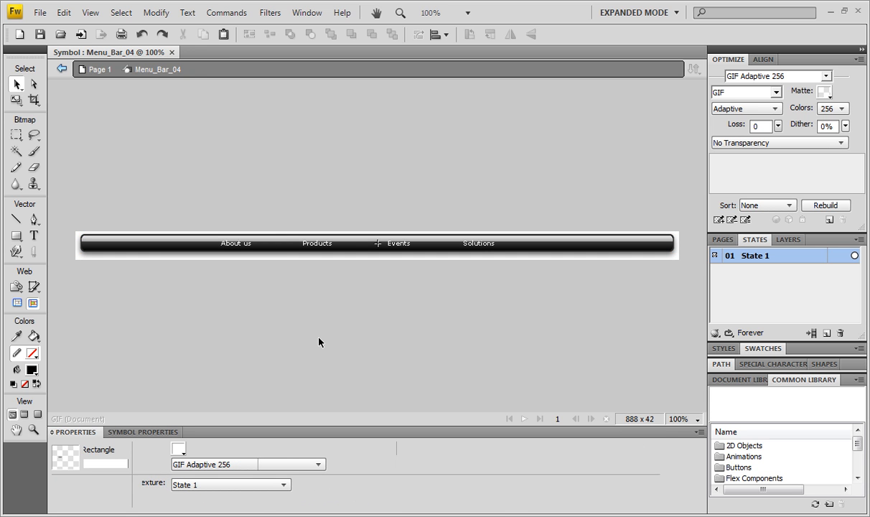
- Paste the cut highlight rectangle onto the main page over the menu bar
{"action": "key", "text": "ctrl+v"}
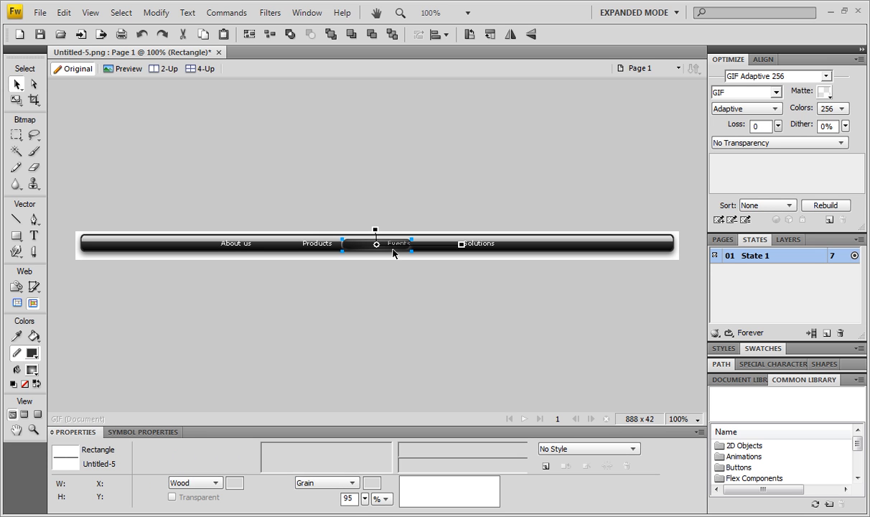
{"action": "left_click_drag", "start_coordinate": [372, 238], "coordinate": [364, 244]}
{"action": "left_click", "coordinate": [341, 314]}
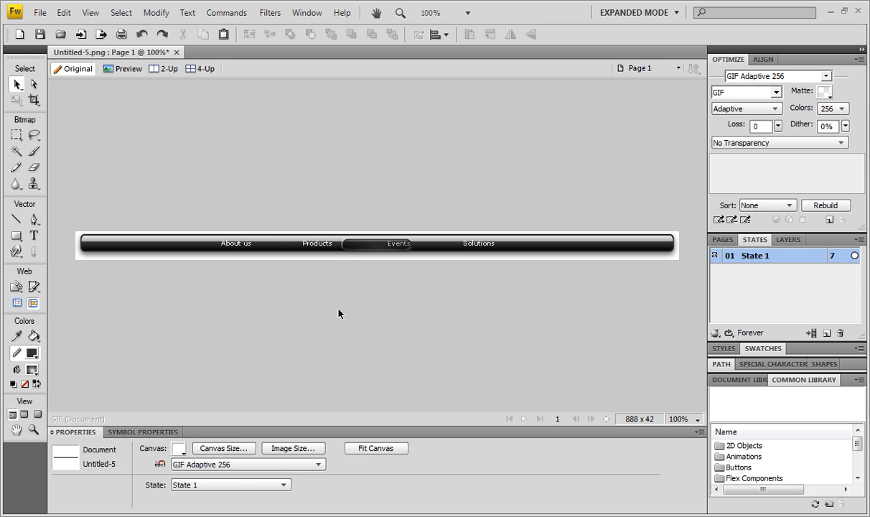
- Move the pasted highlight rectangle over the "About us" label, at X 182 and Y 8
{"action": "left_click", "coordinate": [402, 242]}
{"action": "left_click_drag", "start_coordinate": [404, 245], "coordinate": [260, 246]}
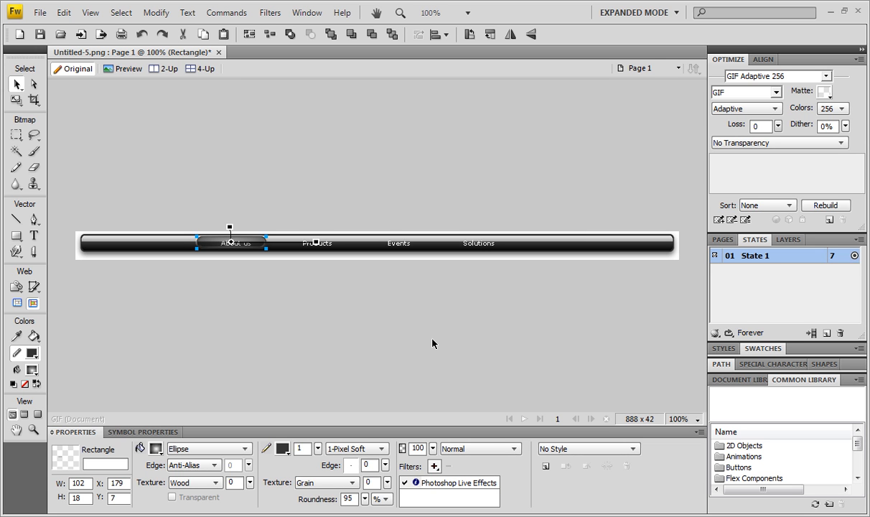
{"action": "key", "text": "Down"}
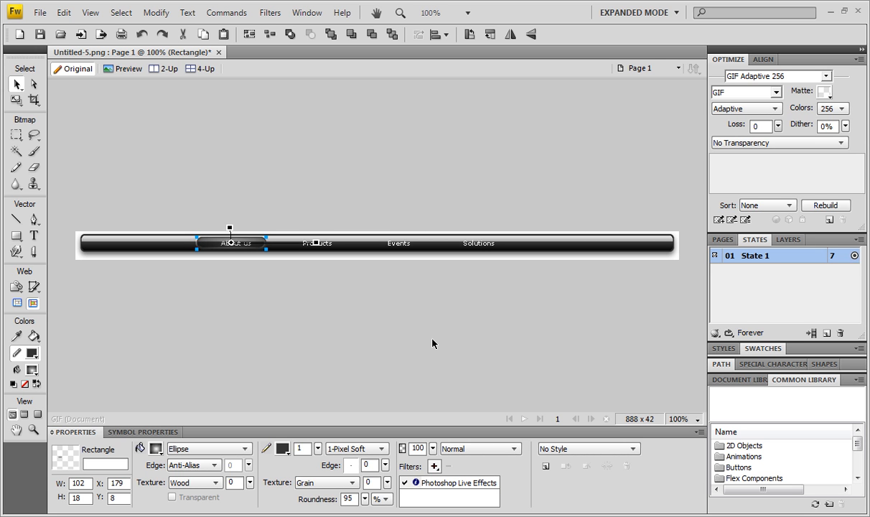
{"action": "key", "text": "Right"}
{"action": "key", "text": "Right"}
{"action": "key", "text": "Right"}
{"action": "left_click", "coordinate": [433, 341]}
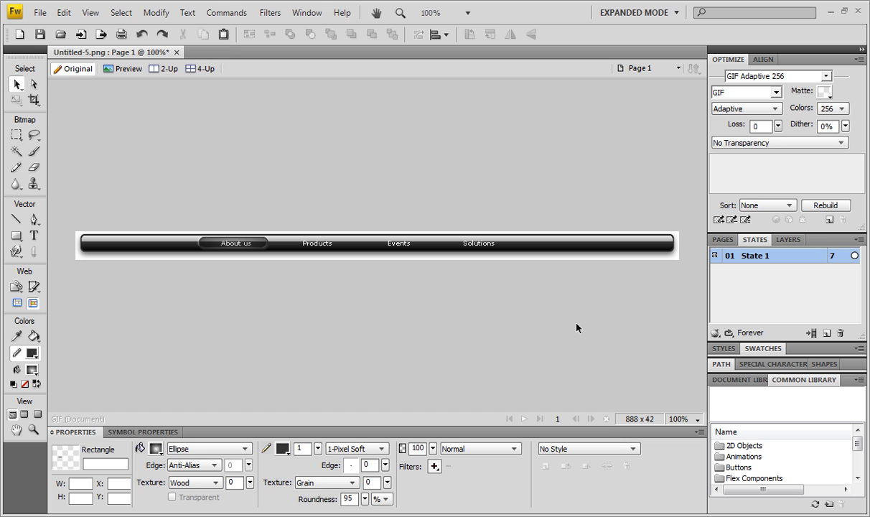
- Duplicate the "About us" highlight rectangle and place the copy over the "Products" label
{"action": "left_click", "coordinate": [266, 244]}
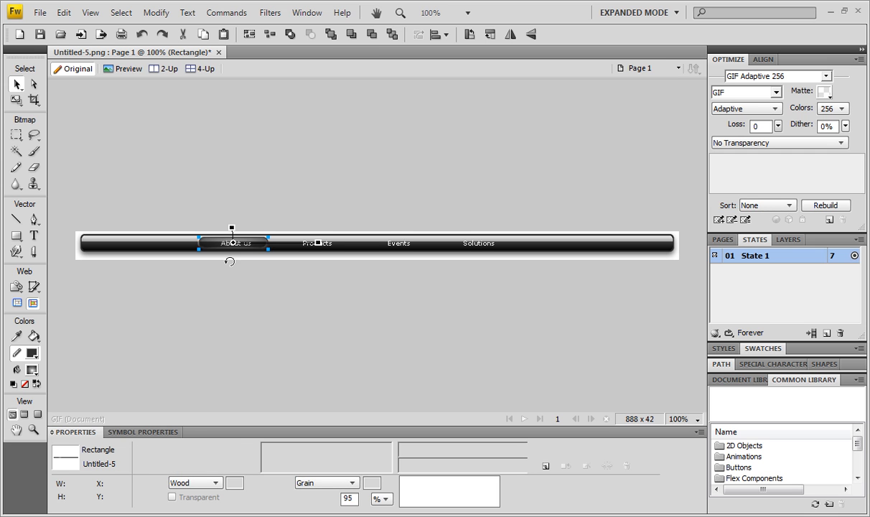
{"action": "left_click", "coordinate": [268, 271]}
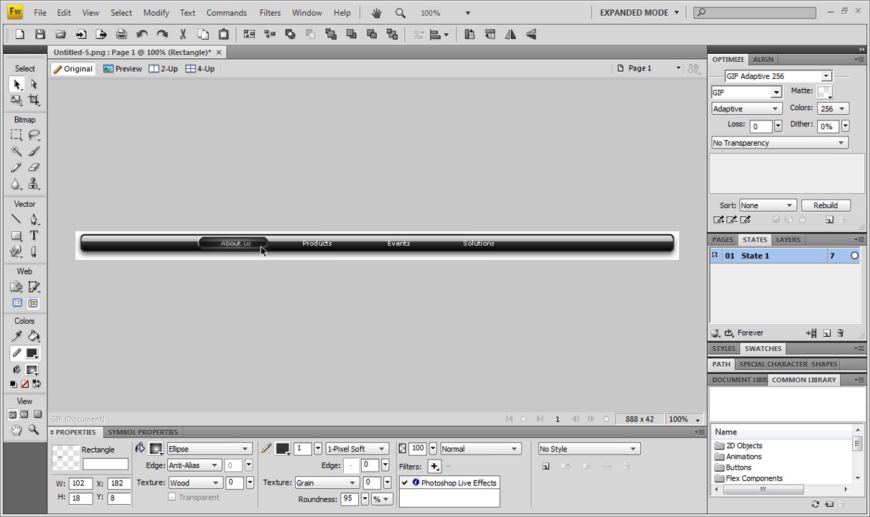
{"action": "left_click", "coordinate": [265, 249]}
{"action": "left_click_drag", "start_coordinate": [273, 247], "coordinate": [347, 255]}
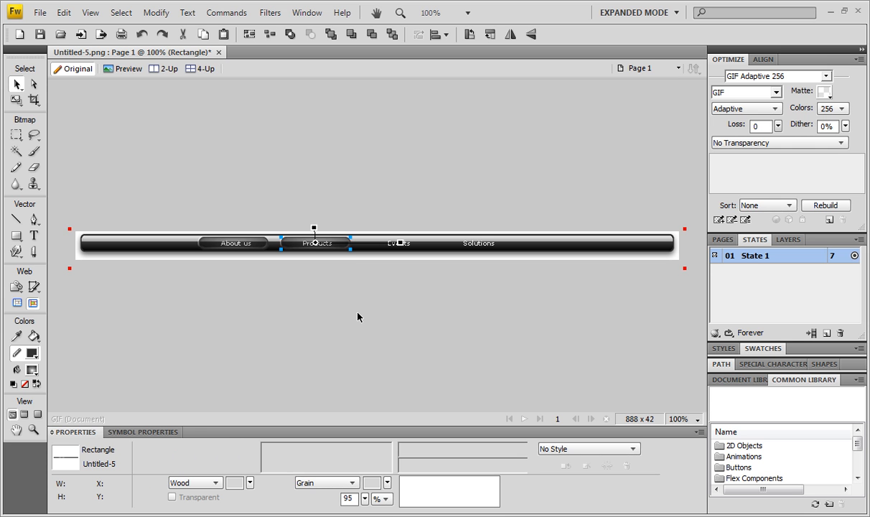
{"action": "left_click", "coordinate": [347, 261]}
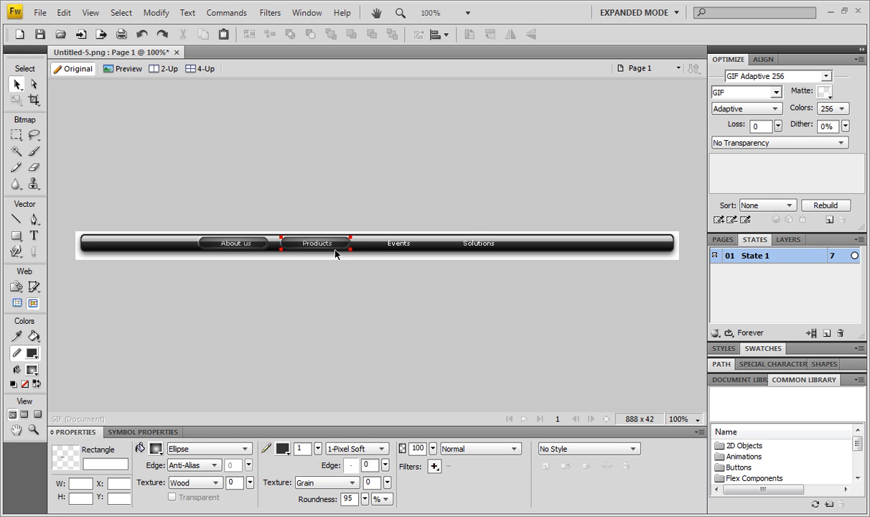
- Duplicate the "Products" highlight rectangle and place one copy over the "Events" label and another over the "Solutions" label
{"action": "left_click", "coordinate": [335, 249]}
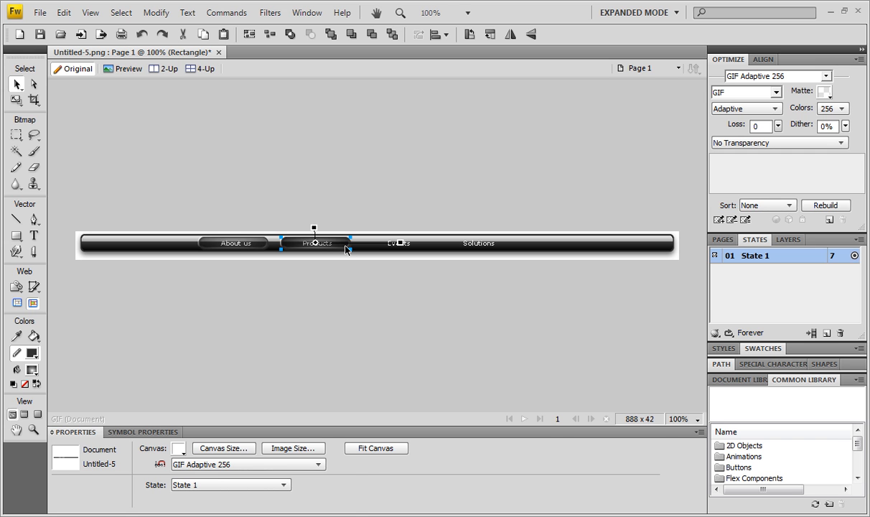
{"action": "left_click_drag", "start_coordinate": [350, 249], "coordinate": [430, 254]}
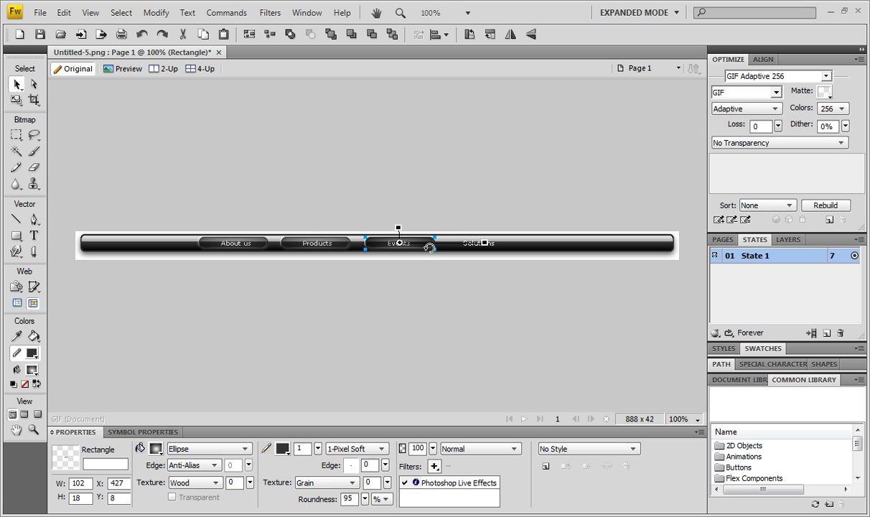
{"action": "left_click_drag", "start_coordinate": [428, 251], "coordinate": [508, 254]}
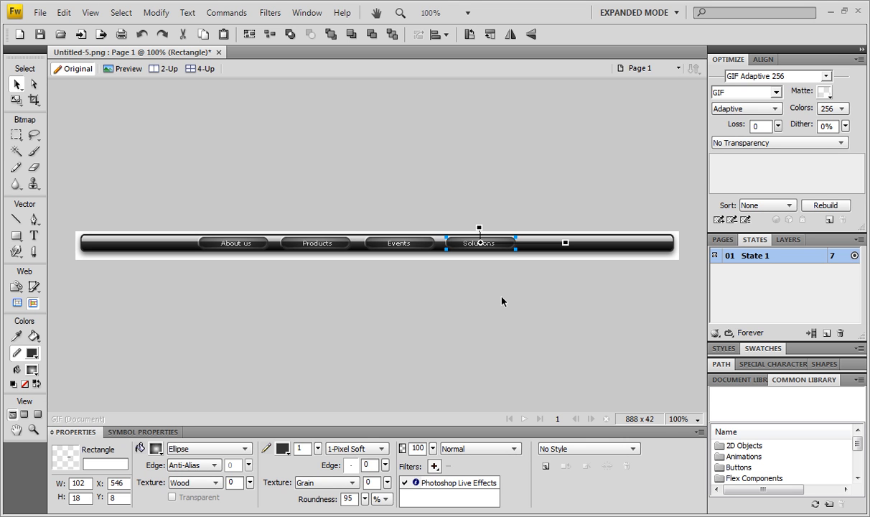
{"action": "key", "text": "Left"}
{"action": "left_click", "coordinate": [460, 180]}
- Add a second state to the page
{"action": "left_click", "coordinate": [787, 240]}
{"action": "left_click", "coordinate": [761, 240]}
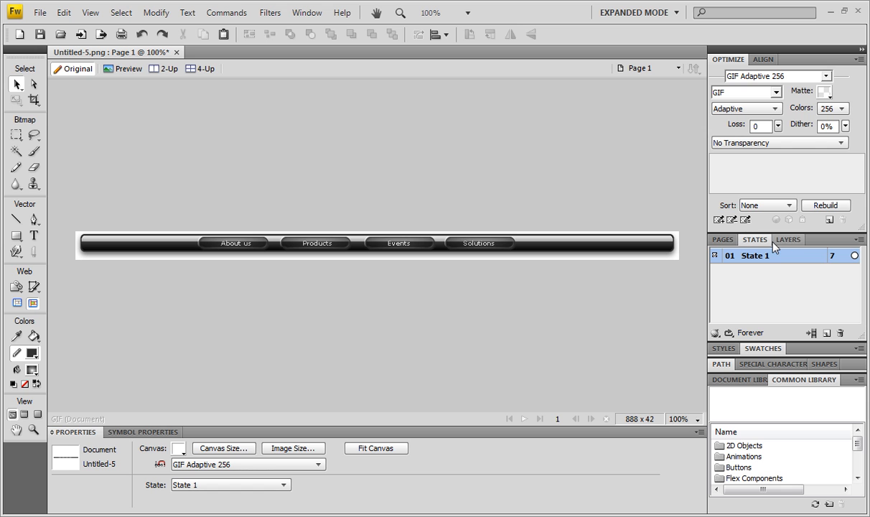
{"action": "left_click", "coordinate": [827, 334]}
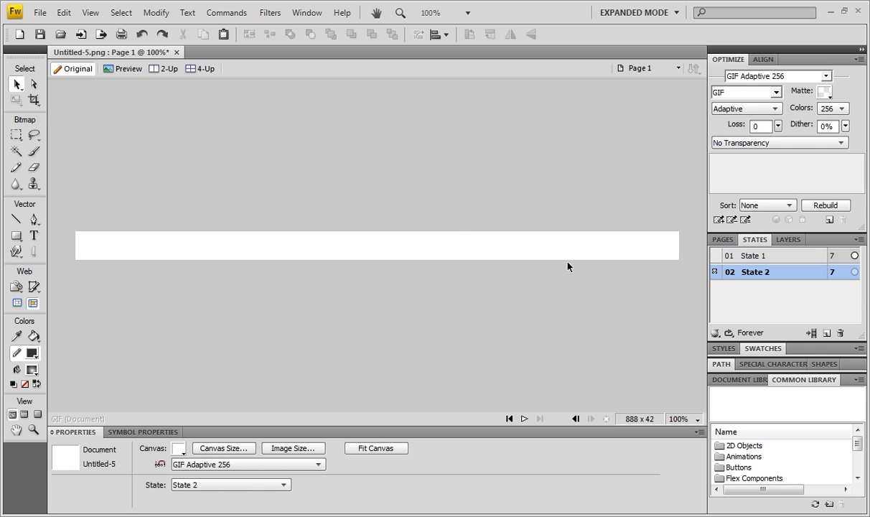
- Copy the menu bar and its four highlight rectangles from State 1 and paste them into State 2
{"action": "left_click", "coordinate": [752, 255]}
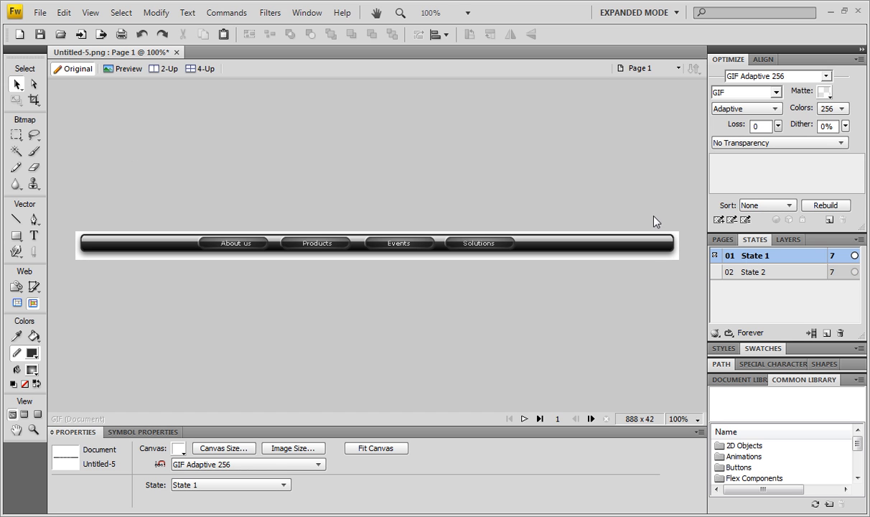
{"action": "left_click_drag", "start_coordinate": [100, 151], "coordinate": [674, 351]}
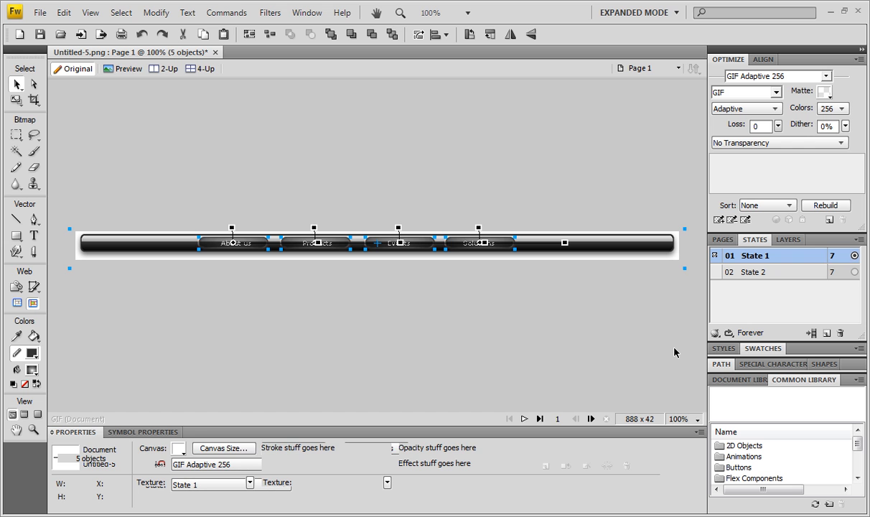
{"action": "left_click", "coordinate": [629, 323]}
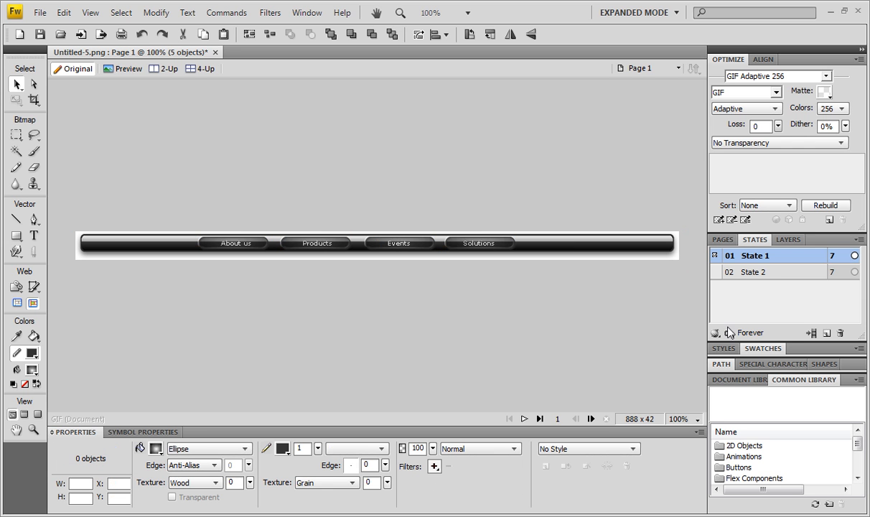
{"action": "left_click", "coordinate": [767, 272]}
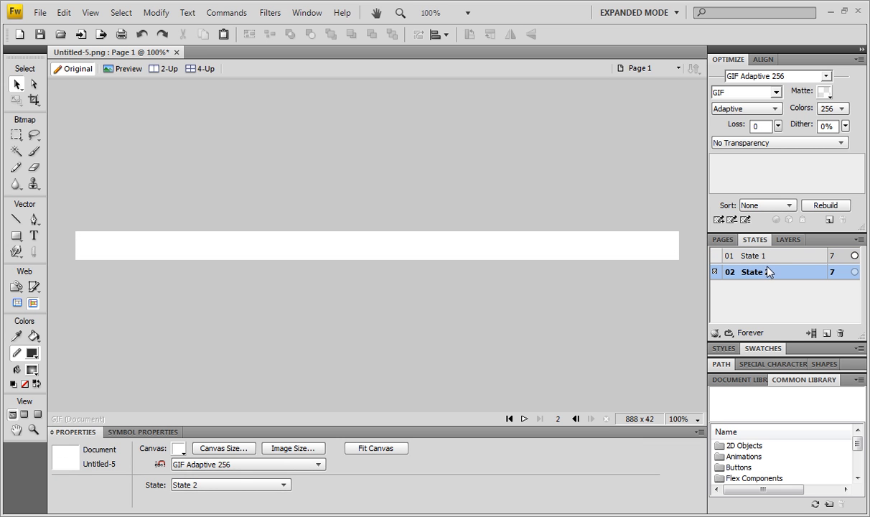
{"action": "key", "text": "ctrl+v"}
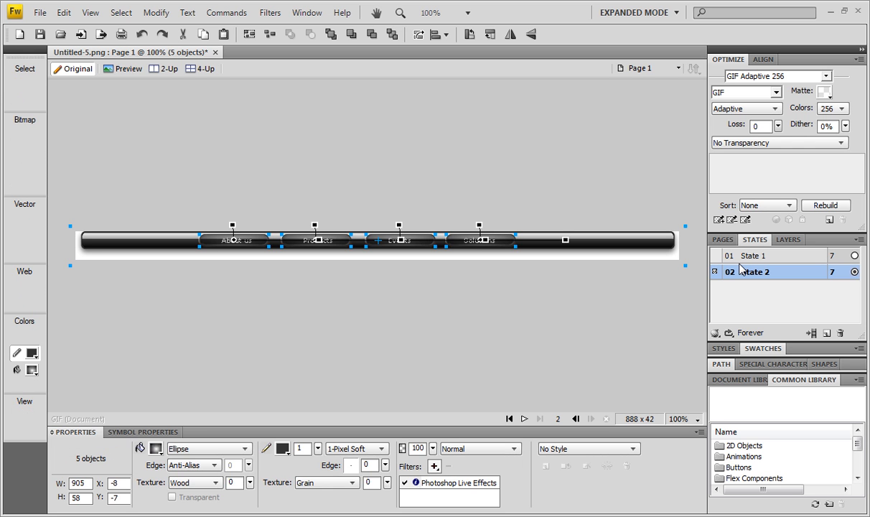
- Nudge the pasted objects in State 2 down to Y -5 and compare their position with State 1
{"action": "key", "text": "Down"}
{"action": "key", "text": "Down"}
{"action": "key", "text": "Down"}
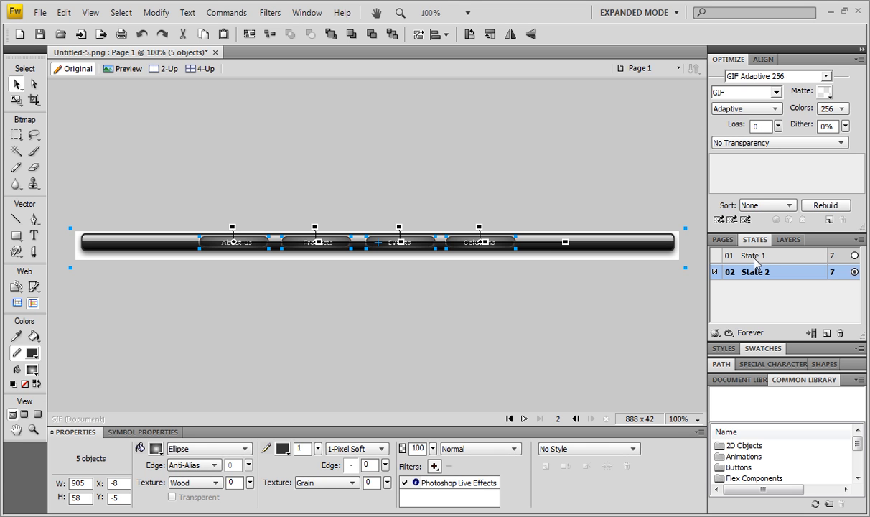
{"action": "left_click", "coordinate": [758, 257]}
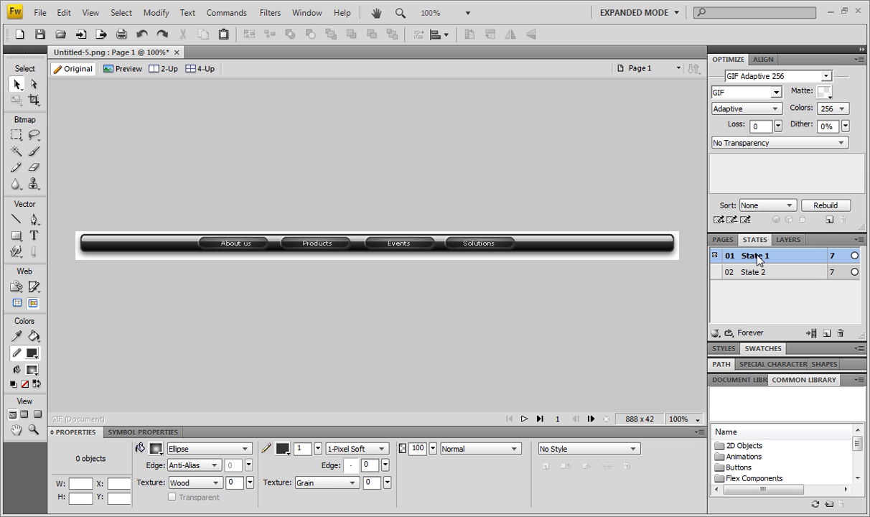
{"action": "left_click", "coordinate": [767, 274]}
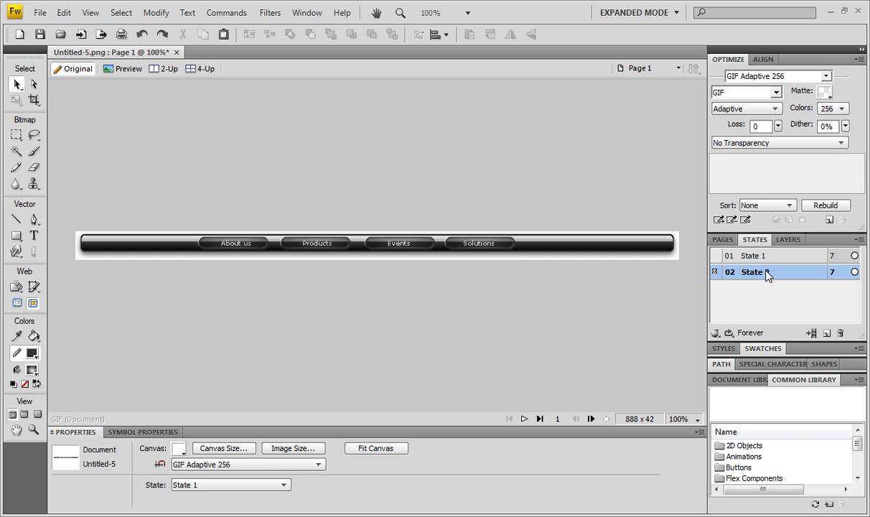
{"action": "left_click", "coordinate": [765, 258]}
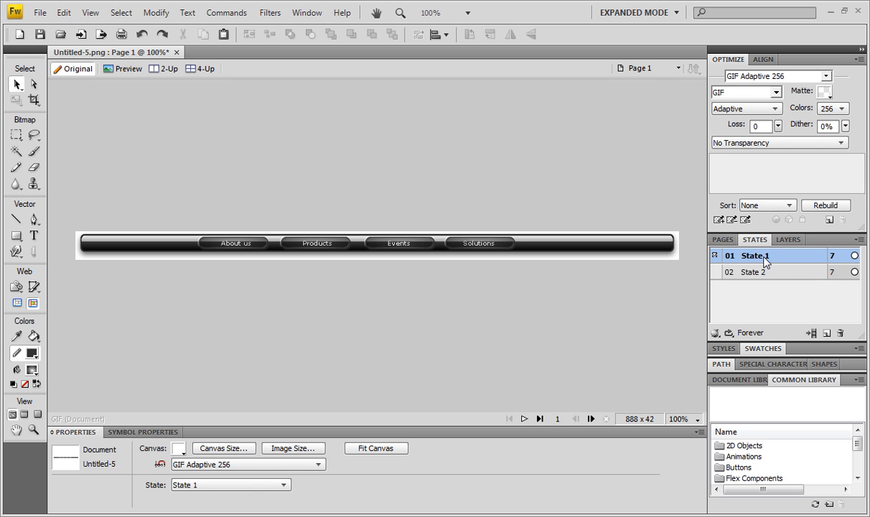
{"action": "left_click", "coordinate": [763, 272]}
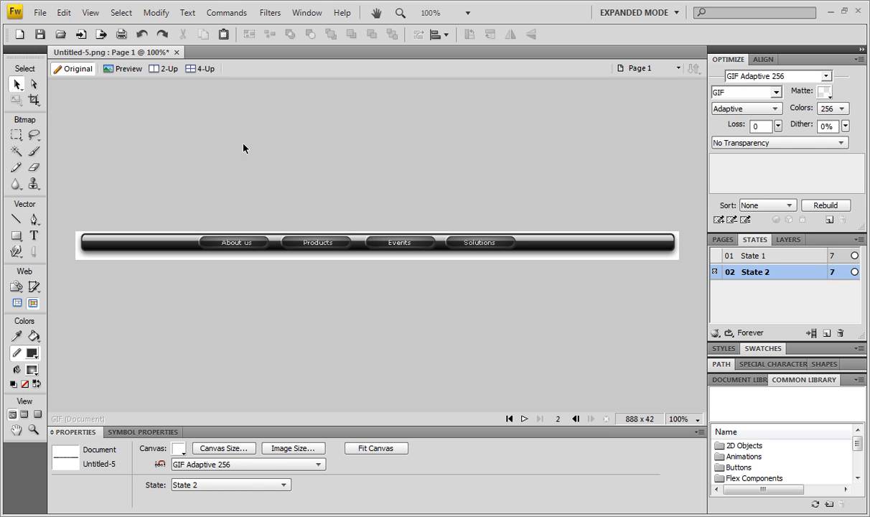
- Move all five State 2 objects to X -9 and Y -4, comparing the two states for exact alignment
{"action": "left_click_drag", "start_coordinate": [213, 165], "coordinate": [598, 355]}
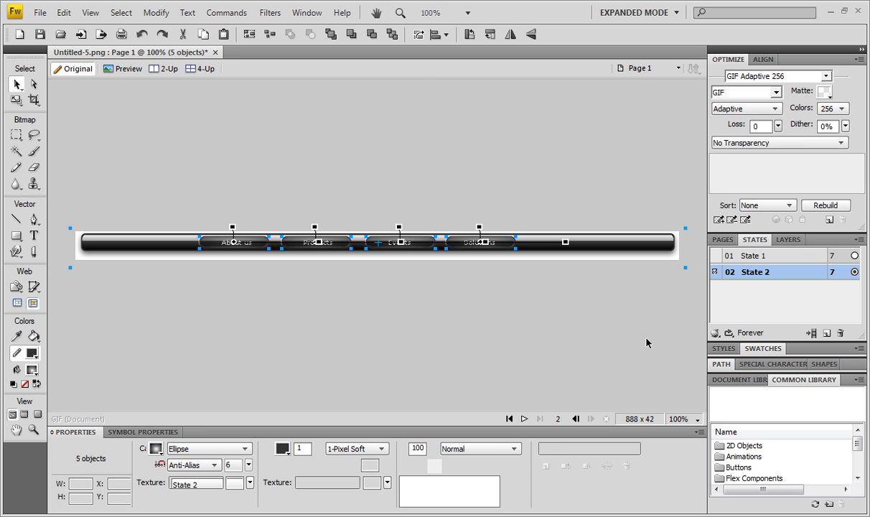
{"action": "left_click", "coordinate": [742, 276]}
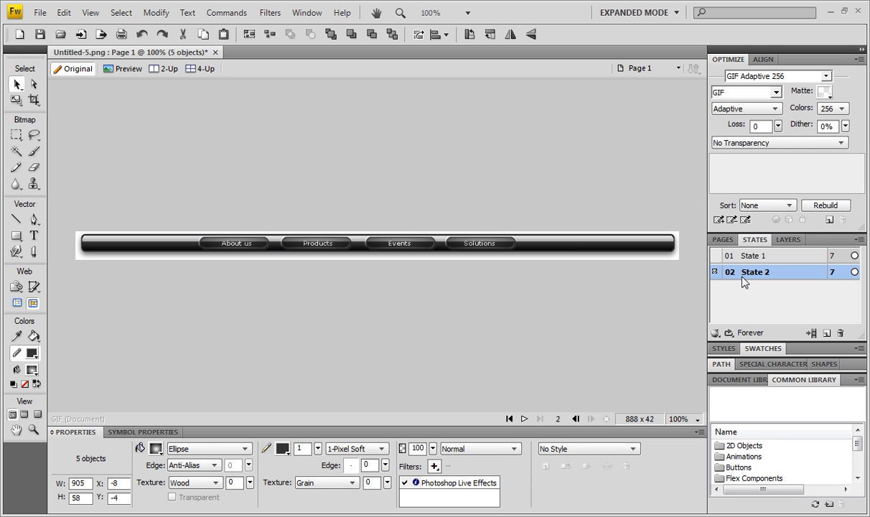
{"action": "left_click", "coordinate": [746, 257]}
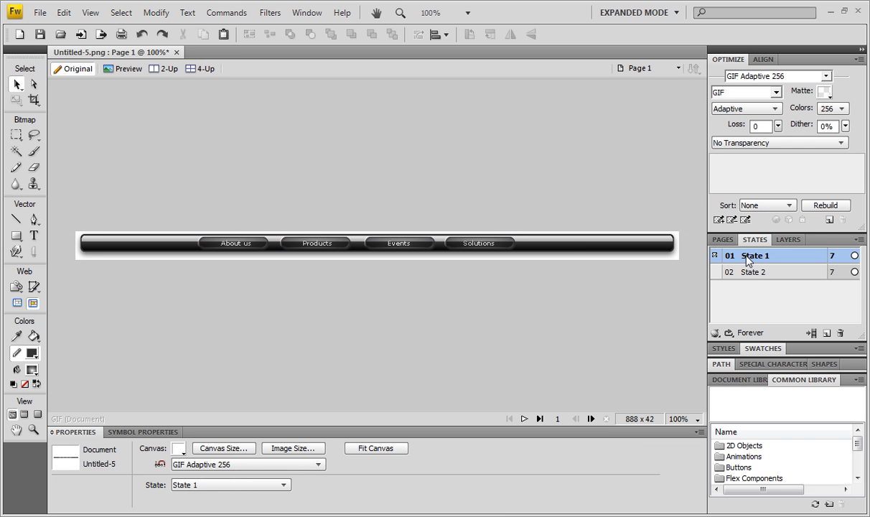
{"action": "left_click", "coordinate": [753, 276]}
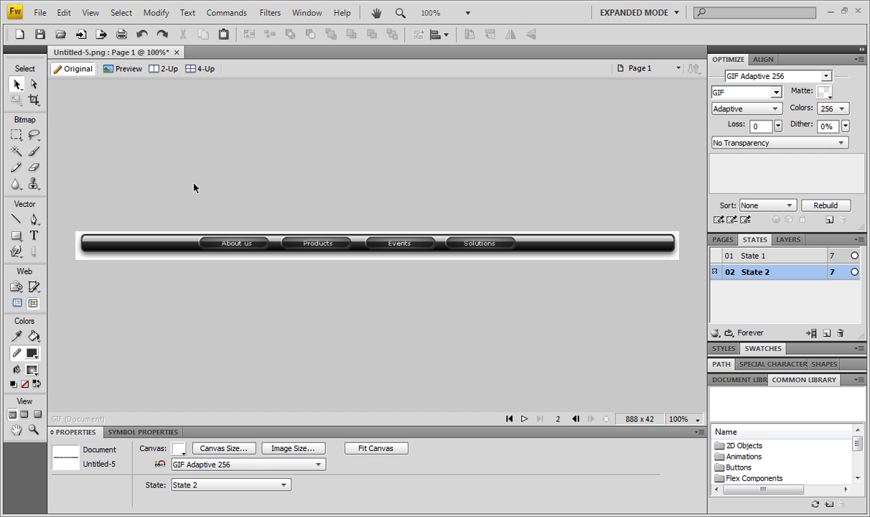
{"action": "left_click_drag", "start_coordinate": [392, 312], "coordinate": [629, 316]}
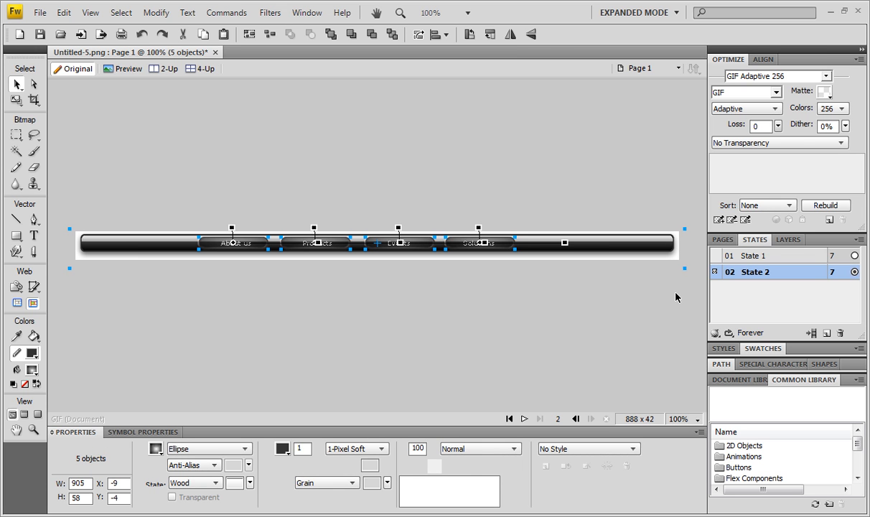
{"action": "left_click", "coordinate": [676, 297]}
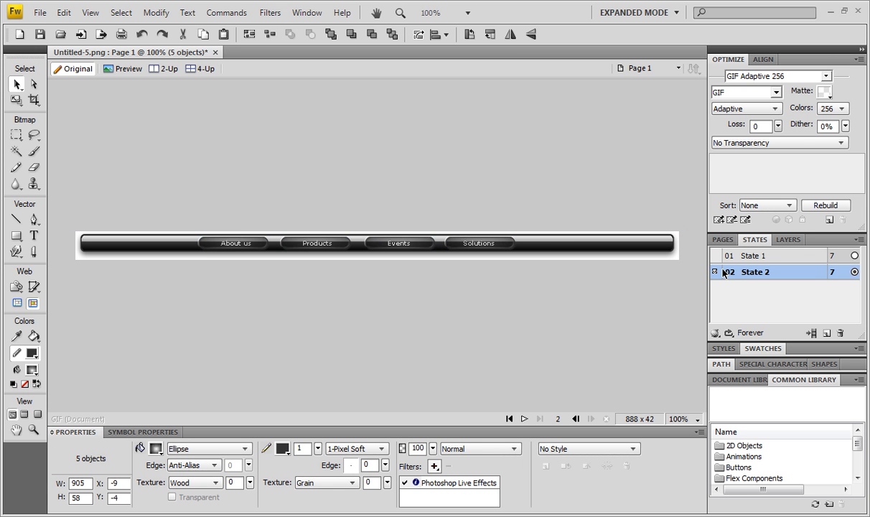
{"action": "left_click", "coordinate": [761, 256]}
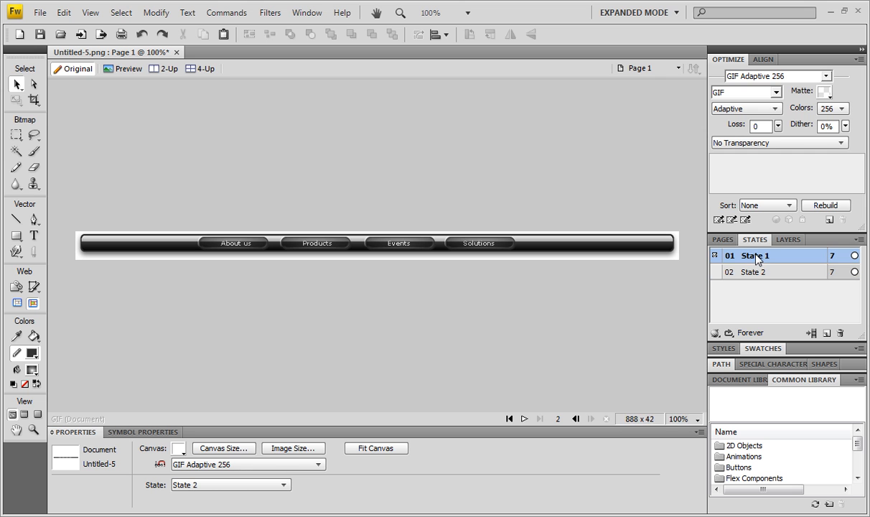
{"action": "left_click", "coordinate": [753, 273]}
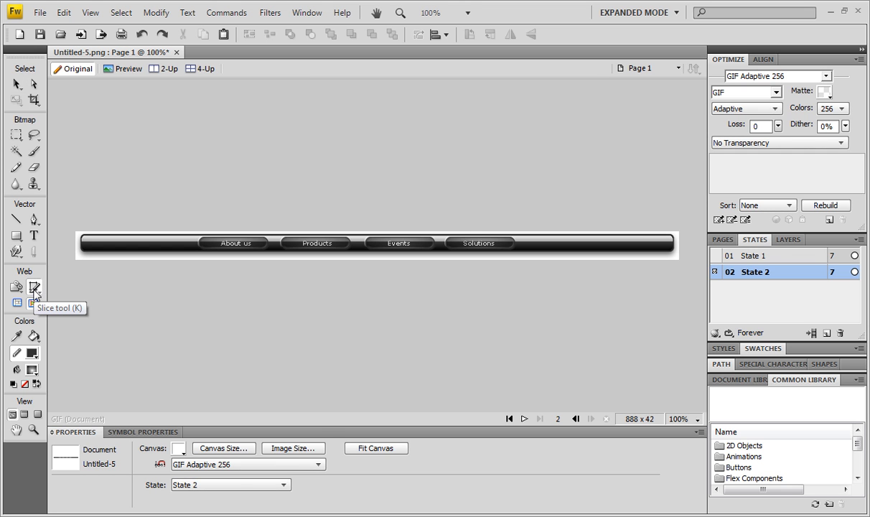
- Try a slice of about 102 by 18 px with a simple rollover behavior over the "About us" button
{"action": "left_click", "coordinate": [34, 287]}
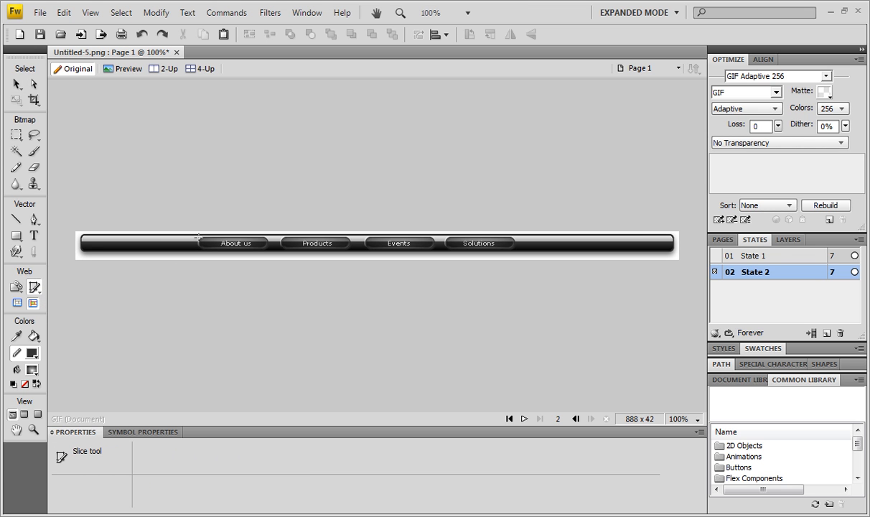
{"action": "left_click_drag", "start_coordinate": [198, 235], "coordinate": [268, 250]}
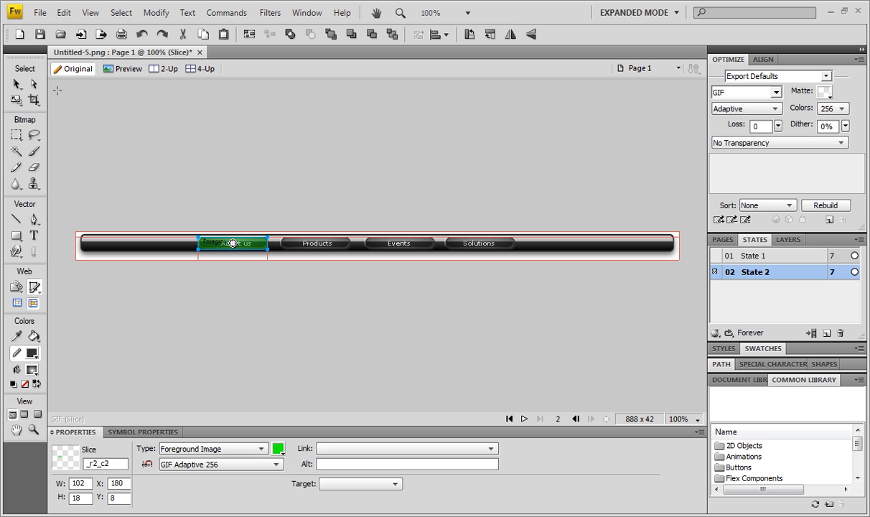
{"action": "left_click", "coordinate": [16, 84]}
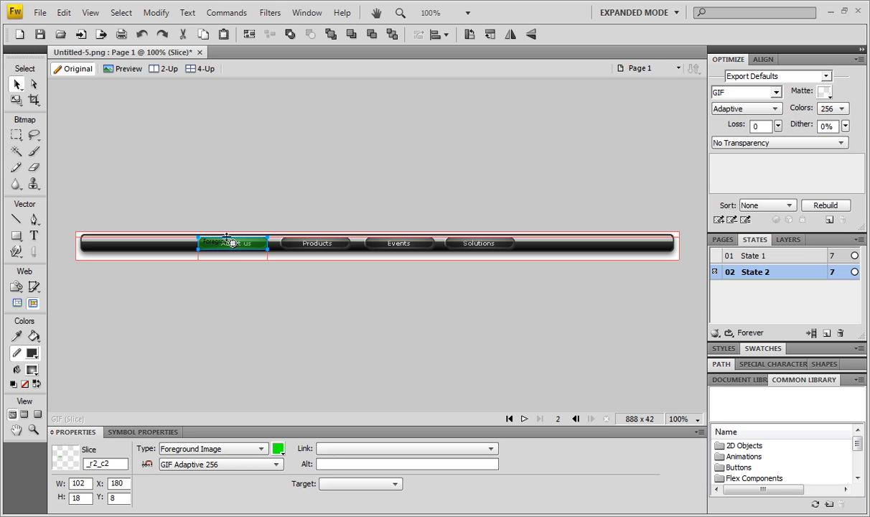
{"action": "left_click", "coordinate": [232, 244]}
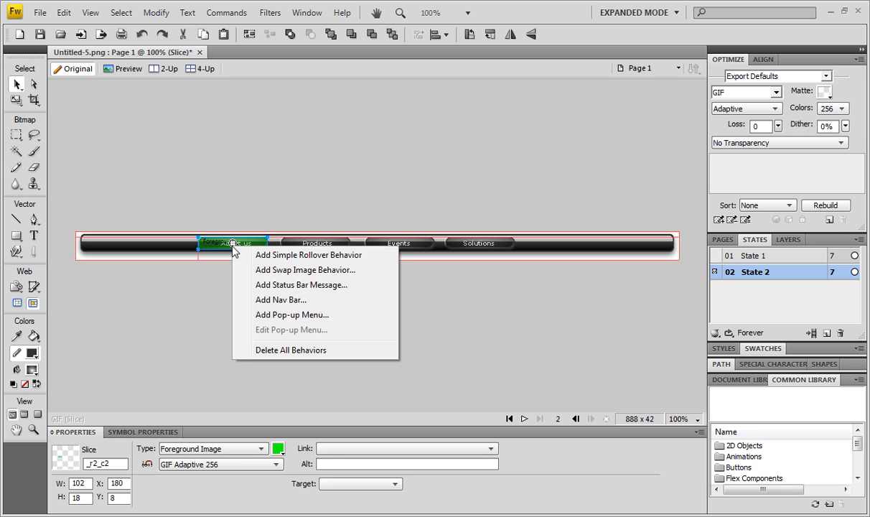
{"action": "left_click", "coordinate": [309, 255]}
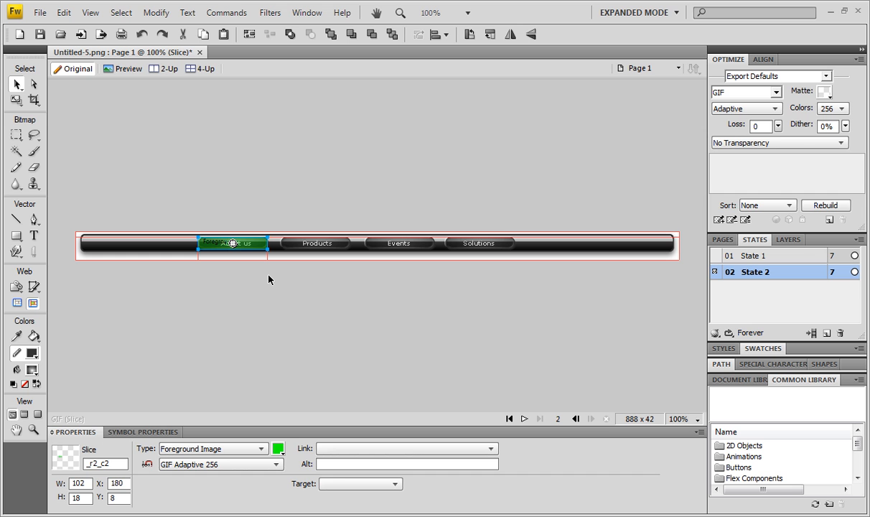
{"action": "key", "text": "2"}
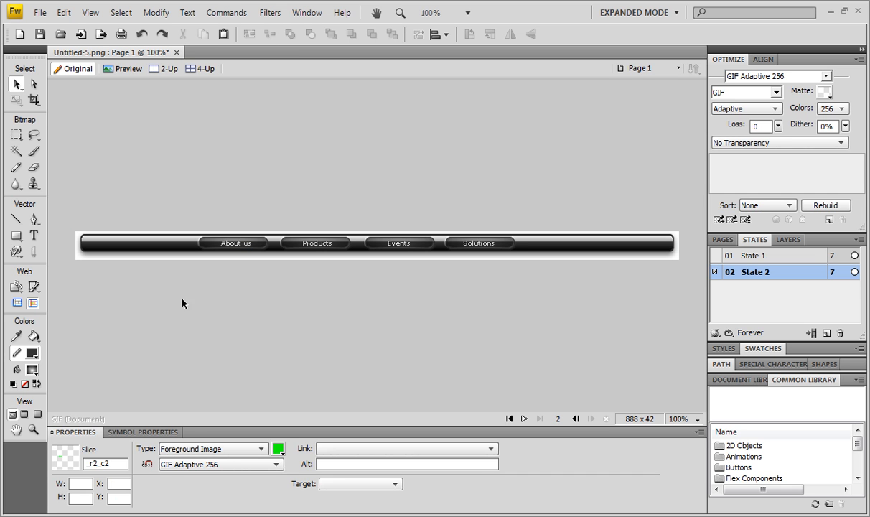
- Set the stroke color of all four highlight rectangles in State 2 to white
{"action": "left_click", "coordinate": [264, 249]}
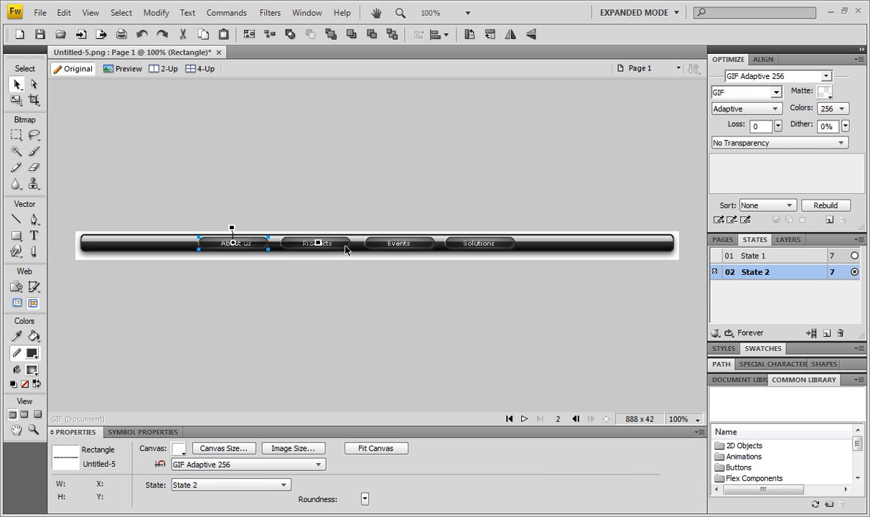
{"action": "left_click", "coordinate": [424, 246], "text": "shift"}
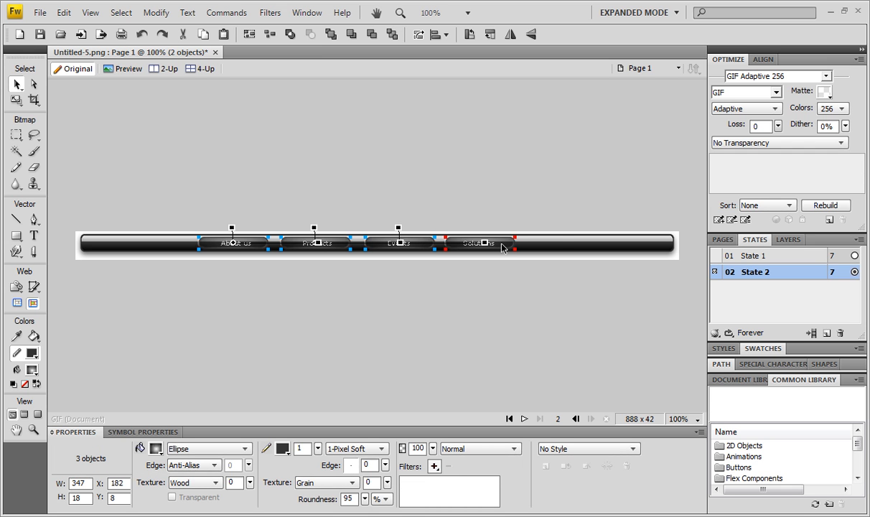
{"action": "left_click", "coordinate": [488, 246], "text": "shift"}
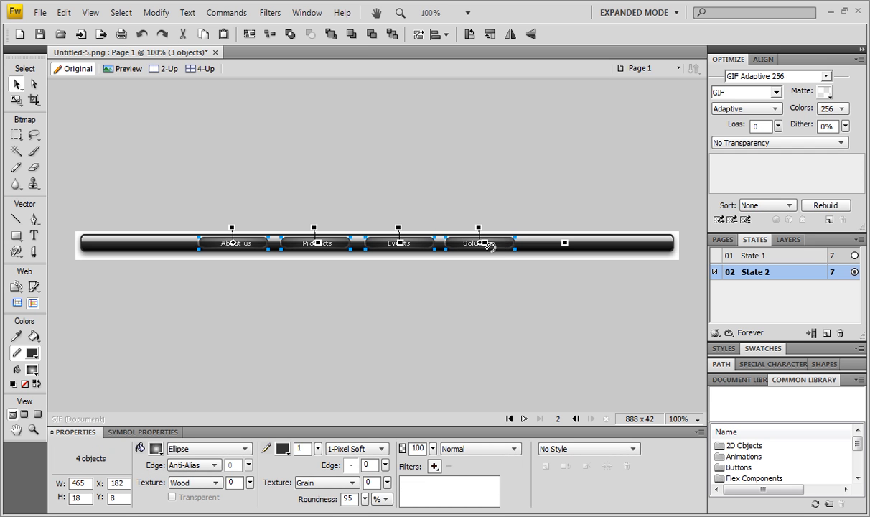
{"action": "left_click", "coordinate": [284, 449]}
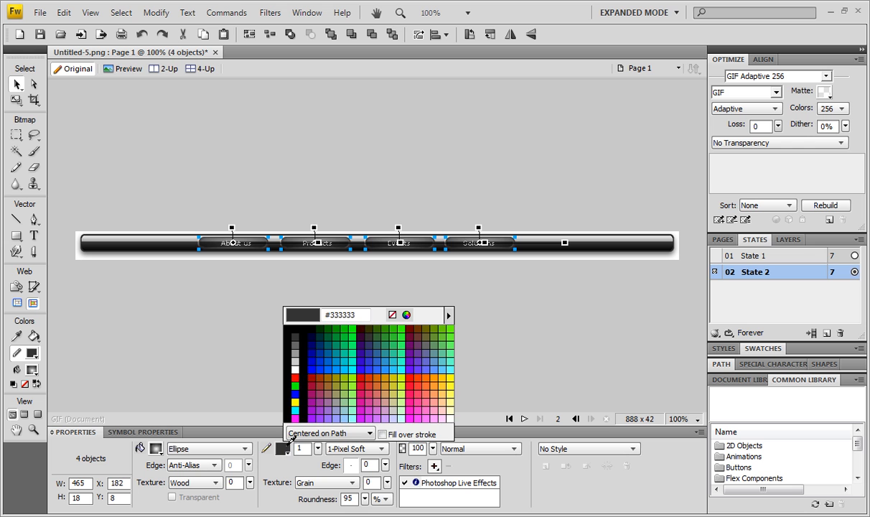
{"action": "left_click", "coordinate": [296, 370]}
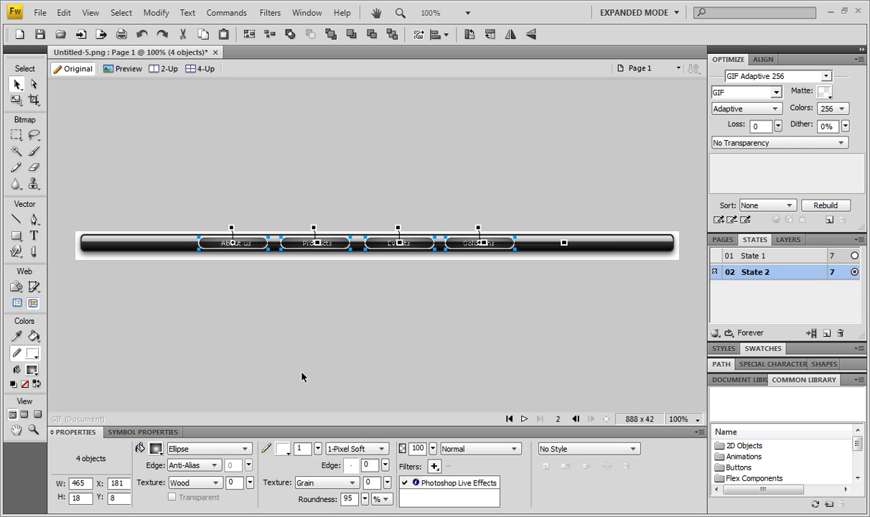
- Change the outer gradient color of the four State 2 highlight rectangles' ellipse fill from black to bright green
{"action": "left_click", "coordinate": [155, 446]}
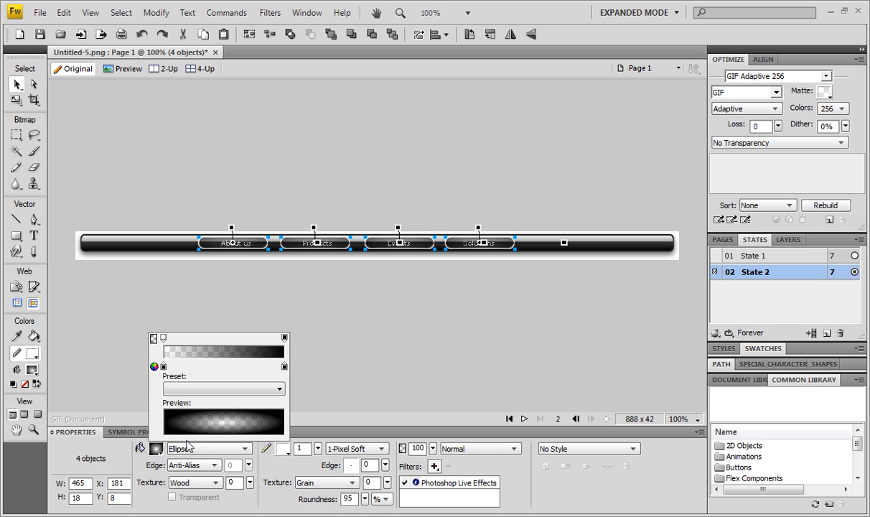
{"action": "left_click", "coordinate": [285, 368]}
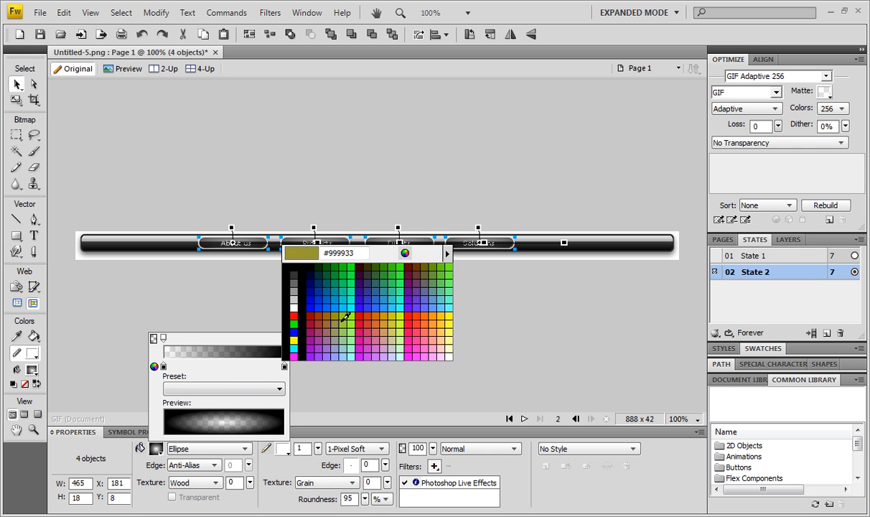
{"action": "left_click", "coordinate": [354, 316]}
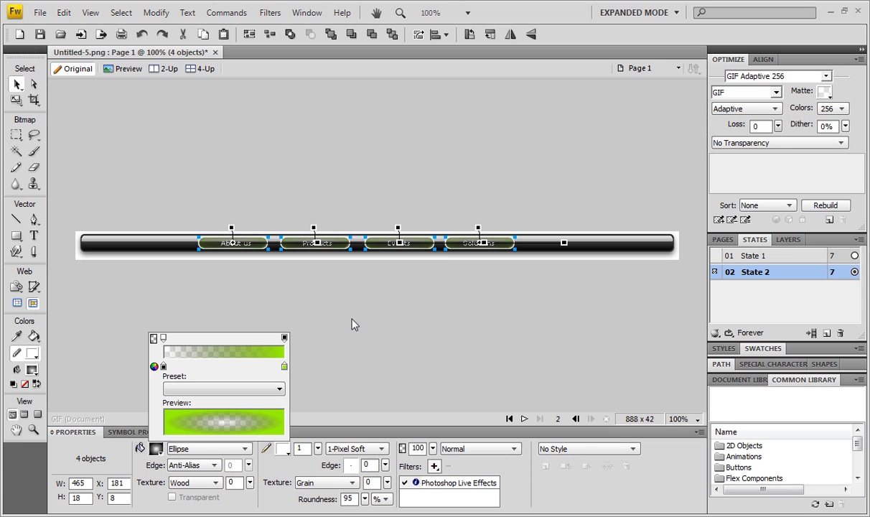
{"action": "left_click", "coordinate": [422, 348]}
{"action": "left_click", "coordinate": [305, 308]}
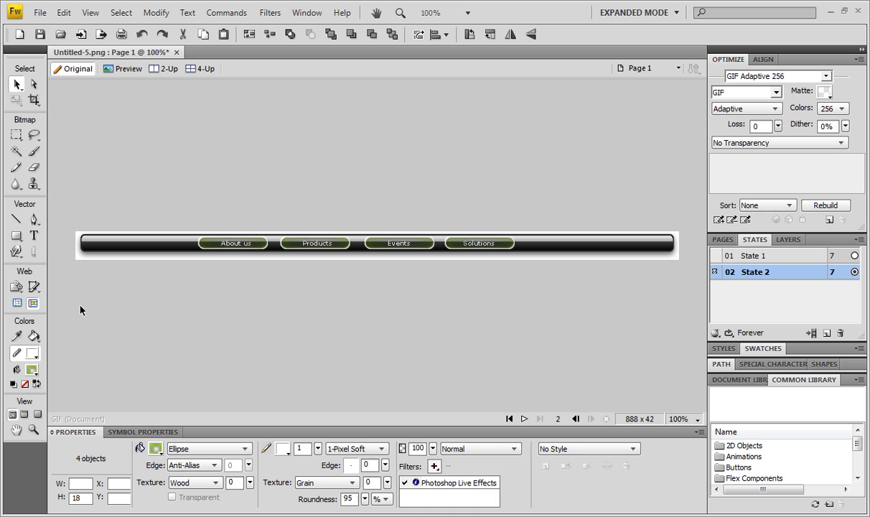
- Draw a slice of about 102 by 18 px over the "About us" button and add a simple rollover behavior to it
{"action": "left_click", "coordinate": [35, 287]}
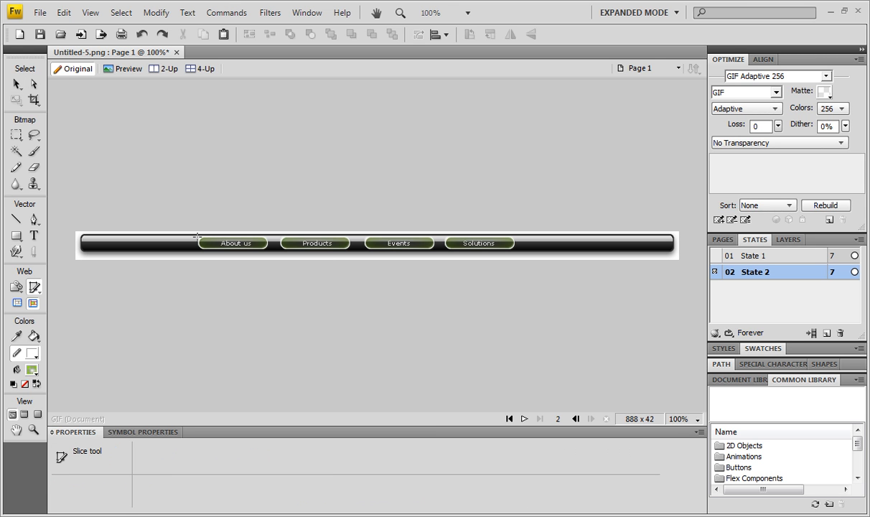
{"action": "left_click_drag", "start_coordinate": [198, 237], "coordinate": [268, 249]}
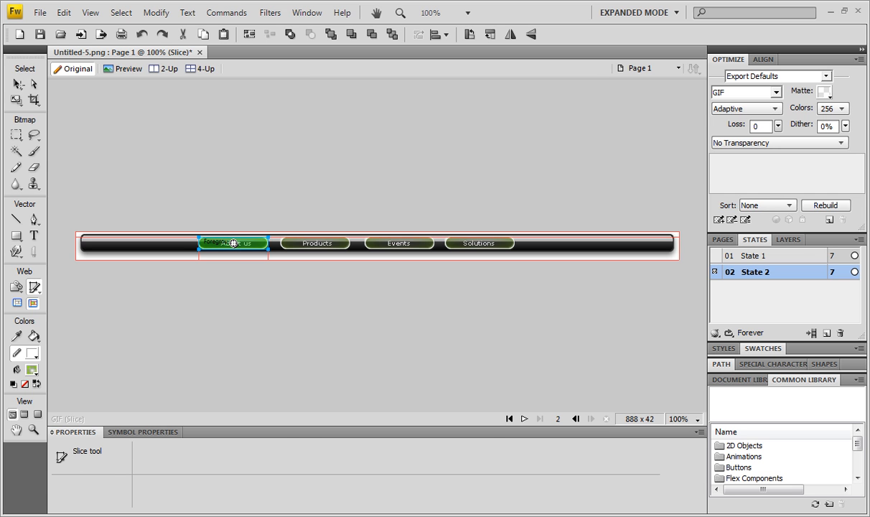
{"action": "left_click", "coordinate": [18, 84]}
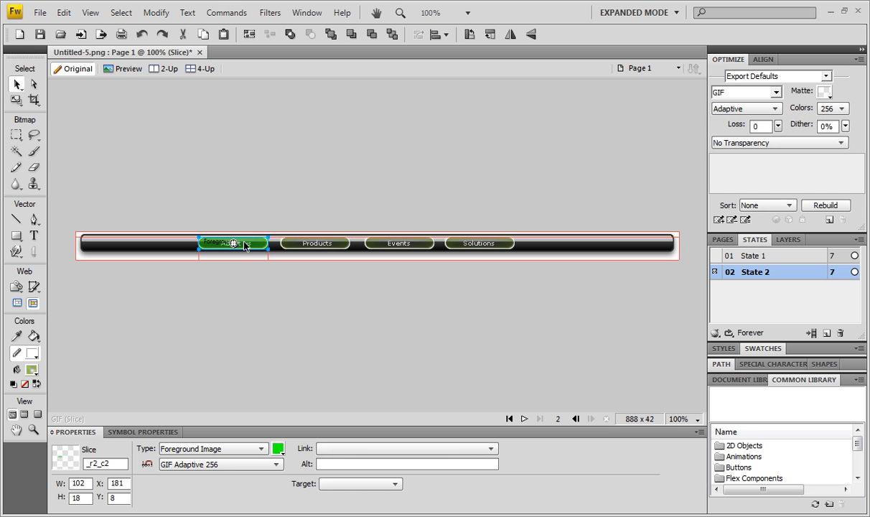
{"action": "left_click", "coordinate": [233, 243]}
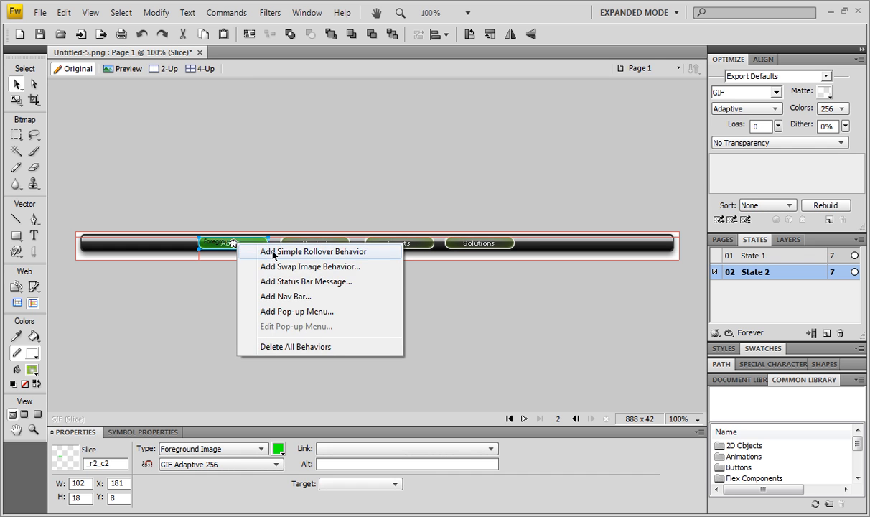
{"action": "left_click", "coordinate": [274, 253]}
{"action": "left_click", "coordinate": [352, 447]}
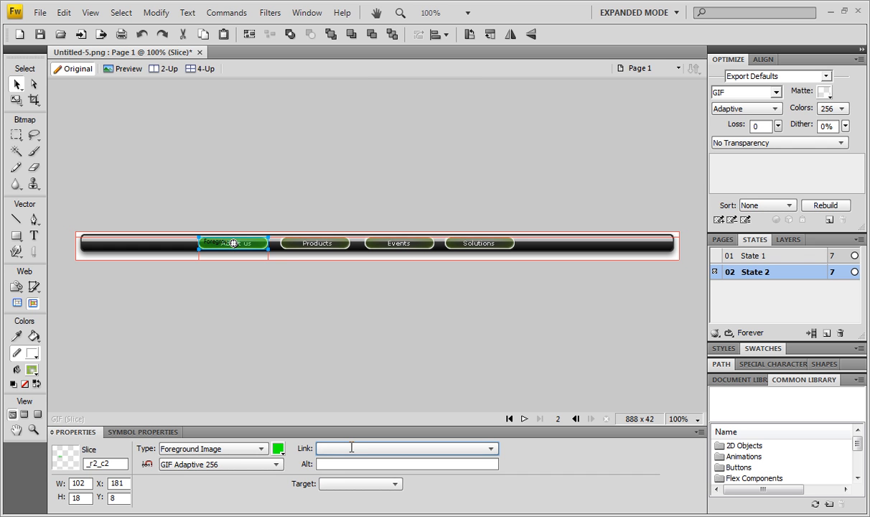
{"action": "type", "text": "htt"}
{"action": "type", "text": "p"}
{"action": "type", "text": "://"}
{"action": "type", "text": "www.yout"}
{"action": "type", "text": "unb"}
{"action": "key", "text": "BackSpace"}
{"action": "key", "text": "BackSpace"}
{"action": "type", "text": "be.com"}
{"action": "left_click", "coordinate": [401, 370]}
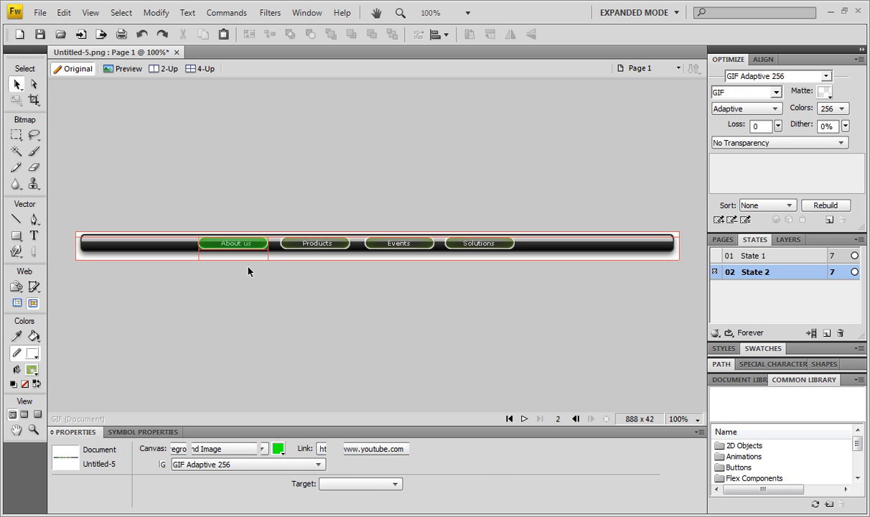
- Duplicate the "About us" slice over Products, Events and Solutions at X 303, 427 and 545, Y 8, and check the slices' link settings
{"action": "left_click", "coordinate": [244, 232]}
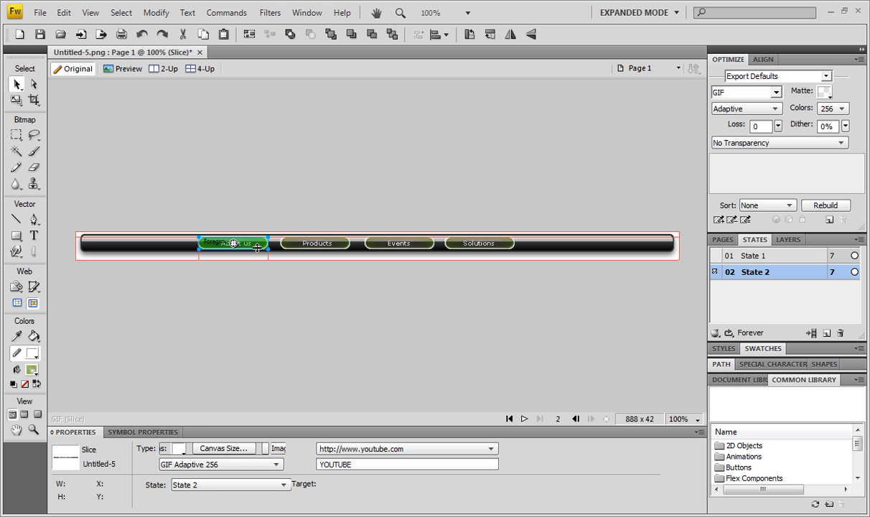
{"action": "key", "text": "ctrl+v"}
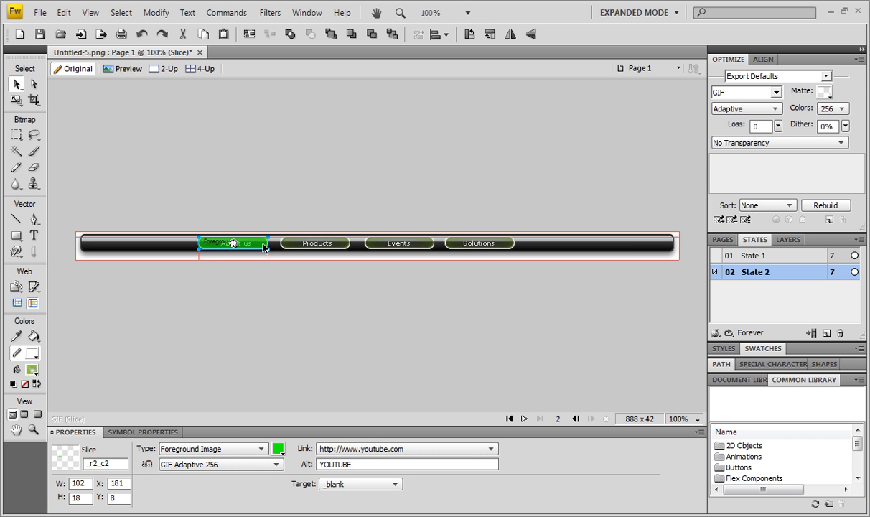
{"action": "left_click_drag", "start_coordinate": [265, 248], "coordinate": [345, 250]}
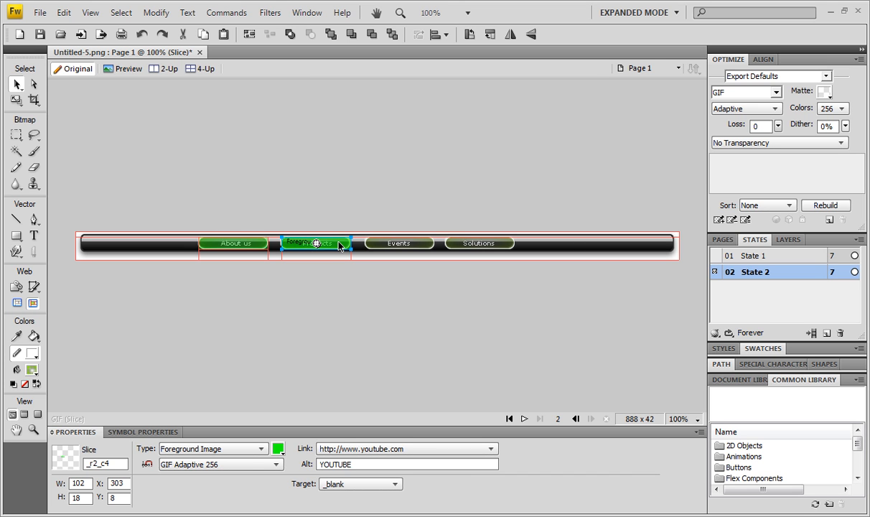
{"action": "left_click_drag", "start_coordinate": [340, 246], "coordinate": [423, 249]}
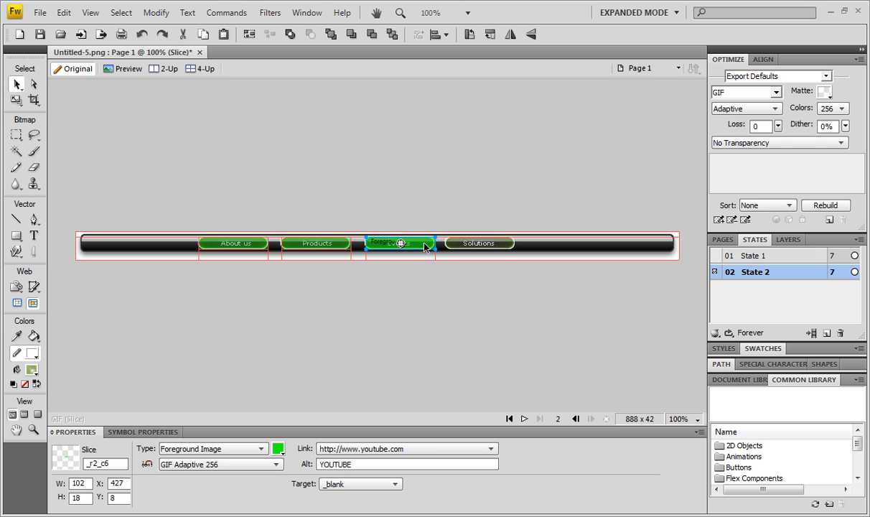
{"action": "left_click_drag", "start_coordinate": [425, 247], "coordinate": [505, 249]}
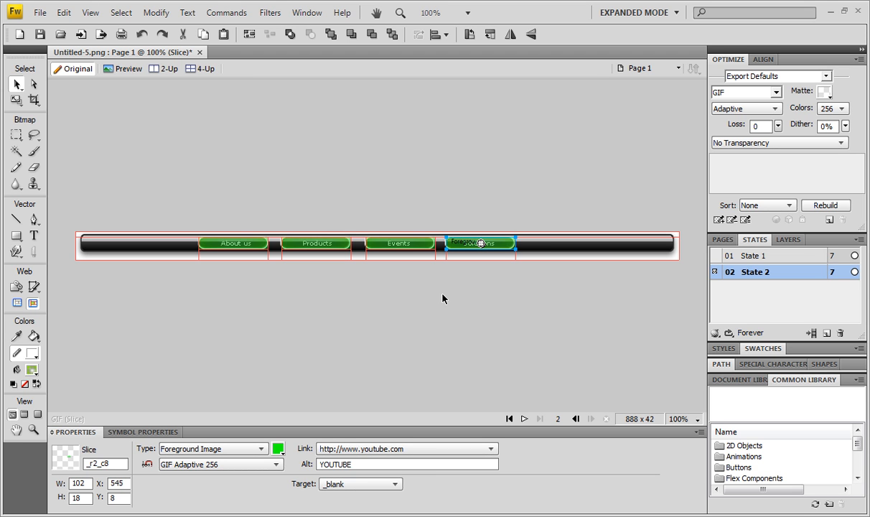
{"action": "left_click", "coordinate": [541, 328]}
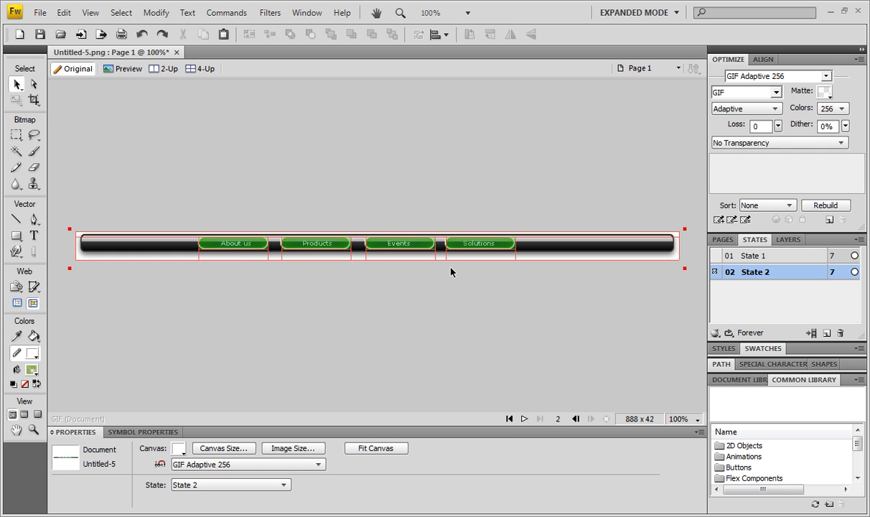
{"action": "left_click", "coordinate": [339, 246]}
{"action": "left_click", "coordinate": [341, 246]}
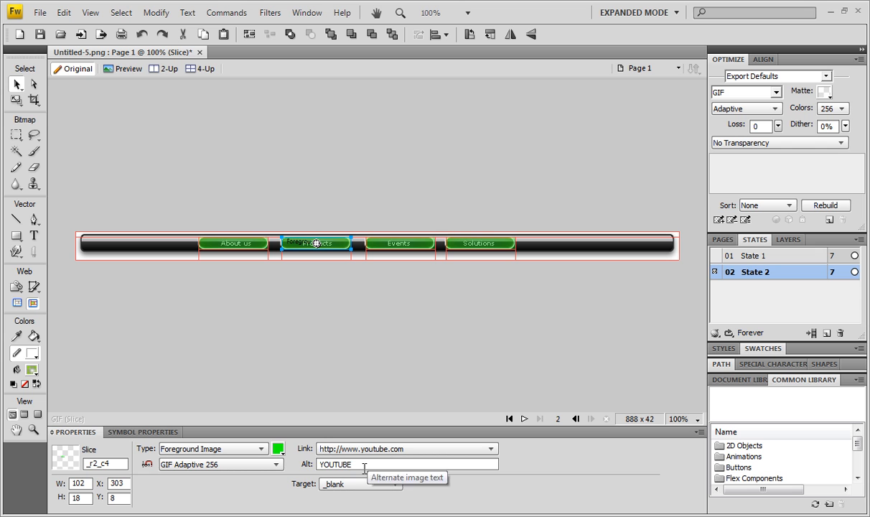
{"action": "left_click", "coordinate": [257, 247]}
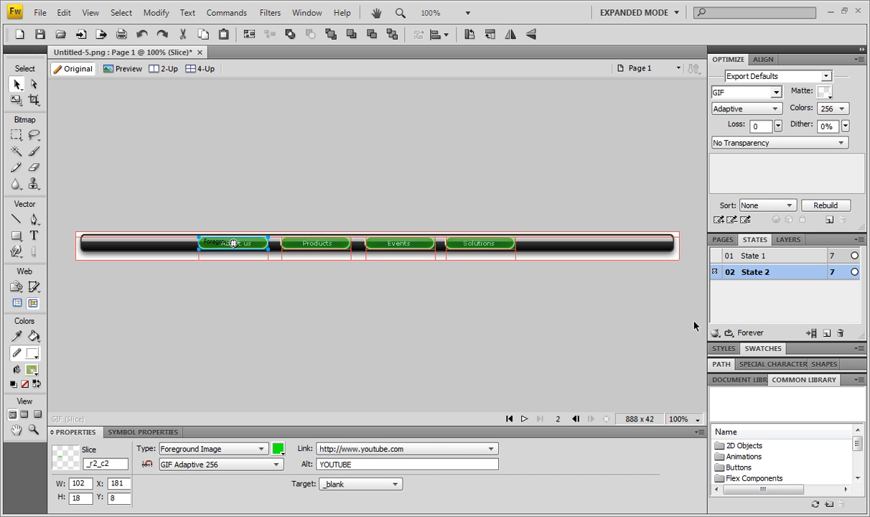
- Switch to State 1, preview the navigation bar in the browser, and test the "About us" rollover and its link
{"action": "left_click", "coordinate": [763, 256]}
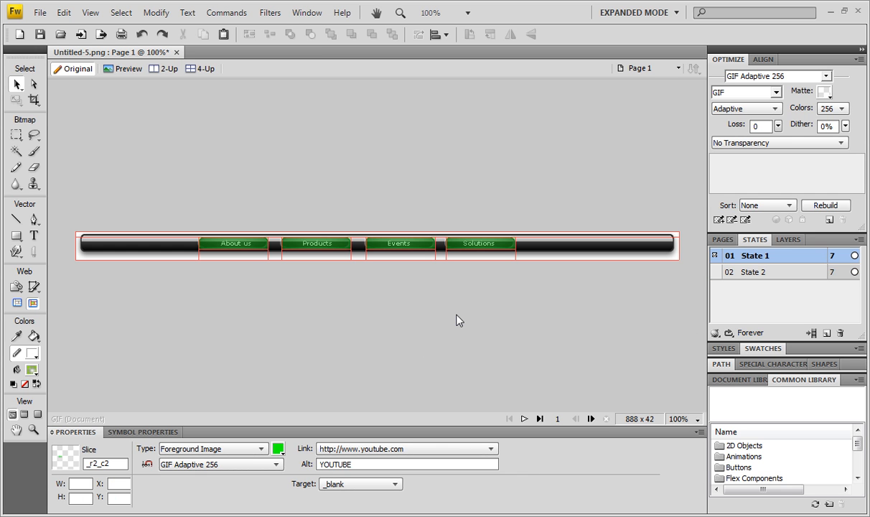
{"action": "left_click", "coordinate": [459, 319]}
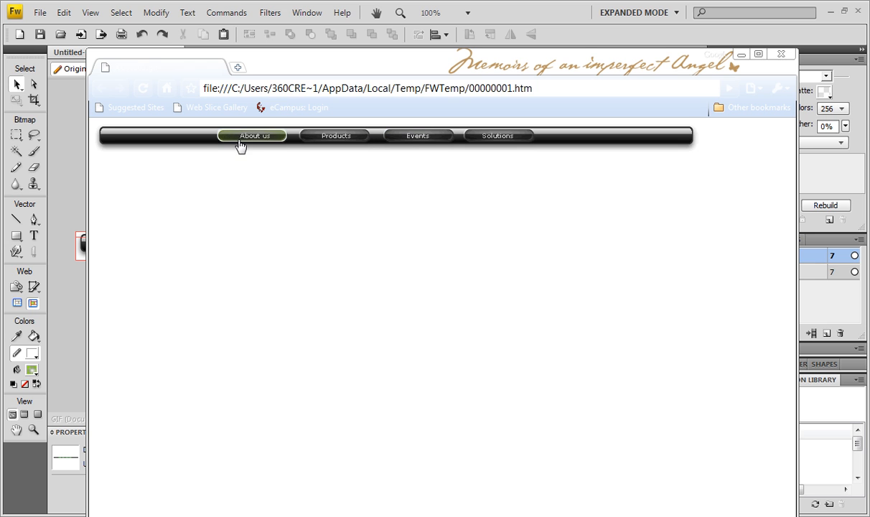
{"action": "left_click", "coordinate": [279, 138]}
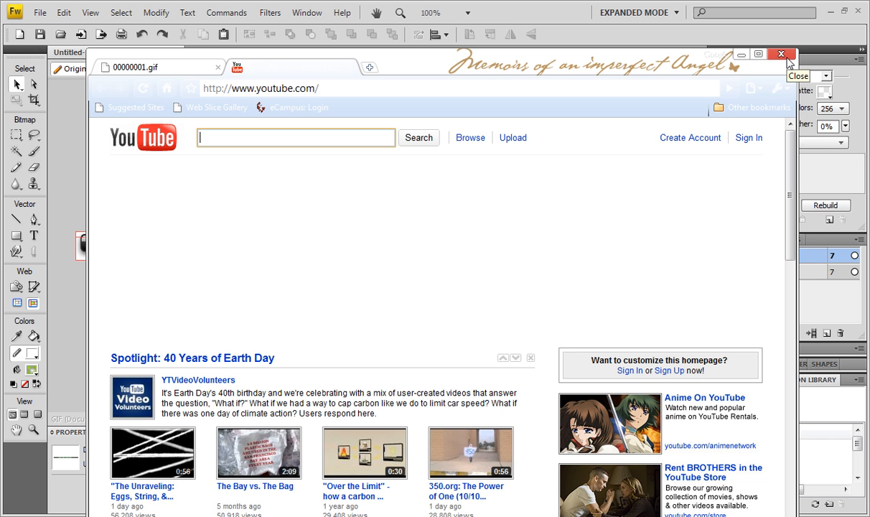
{"action": "left_click", "coordinate": [787, 60]}
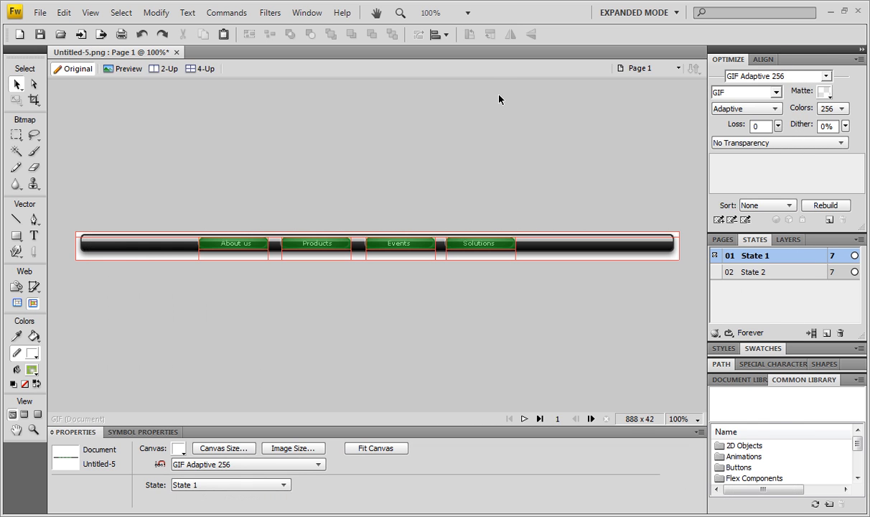